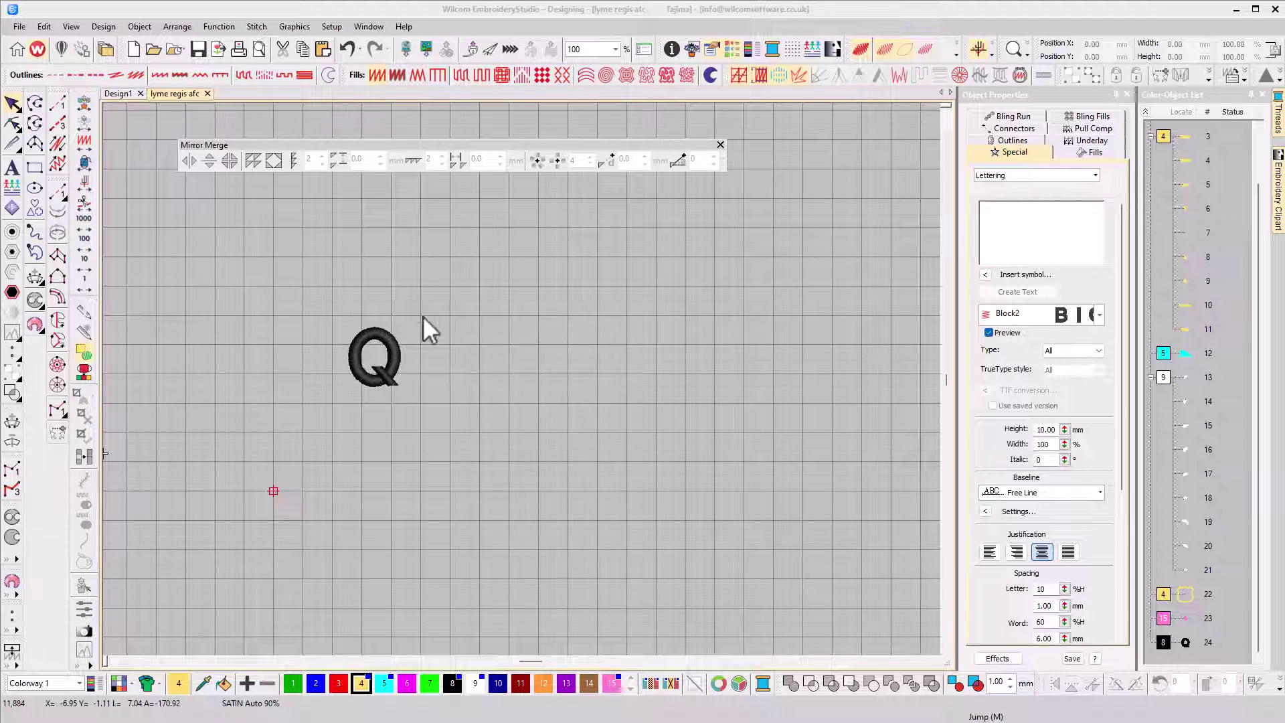
Select the letter Q and mirror it horizontally, vertically, then both ways
left_click_drag(335, 300, 403, 388)
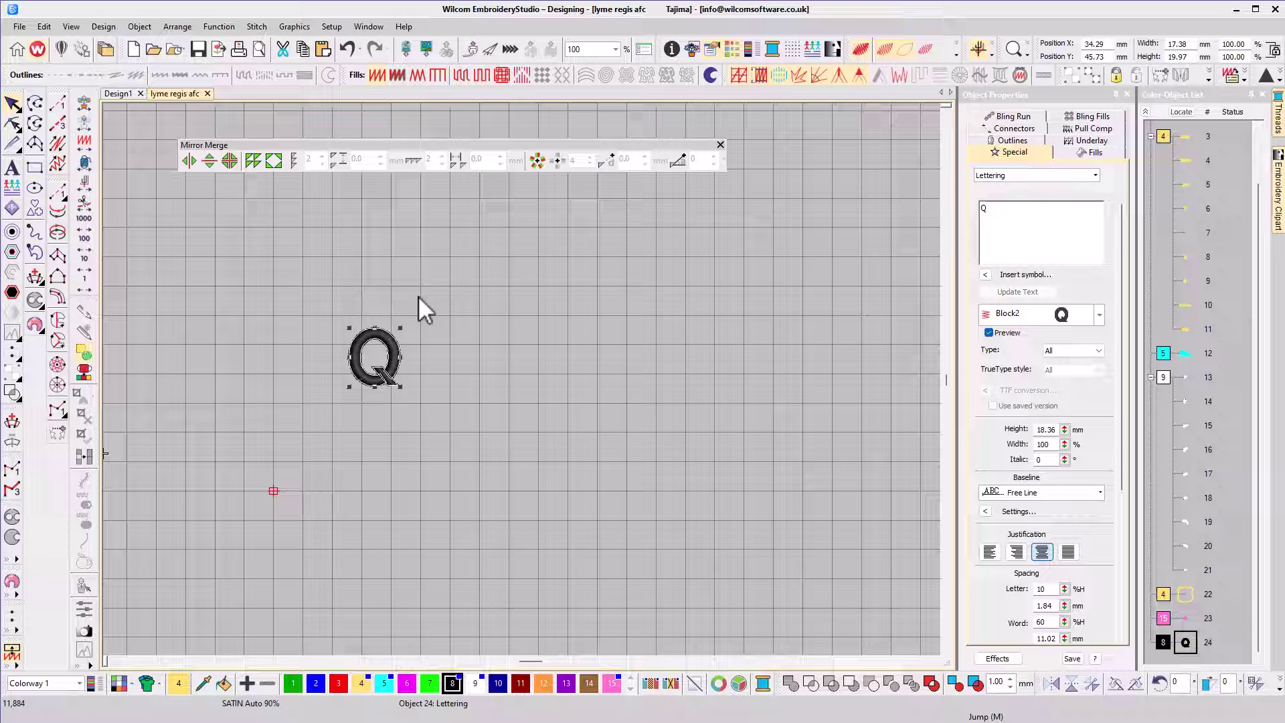
left_click(192, 162)
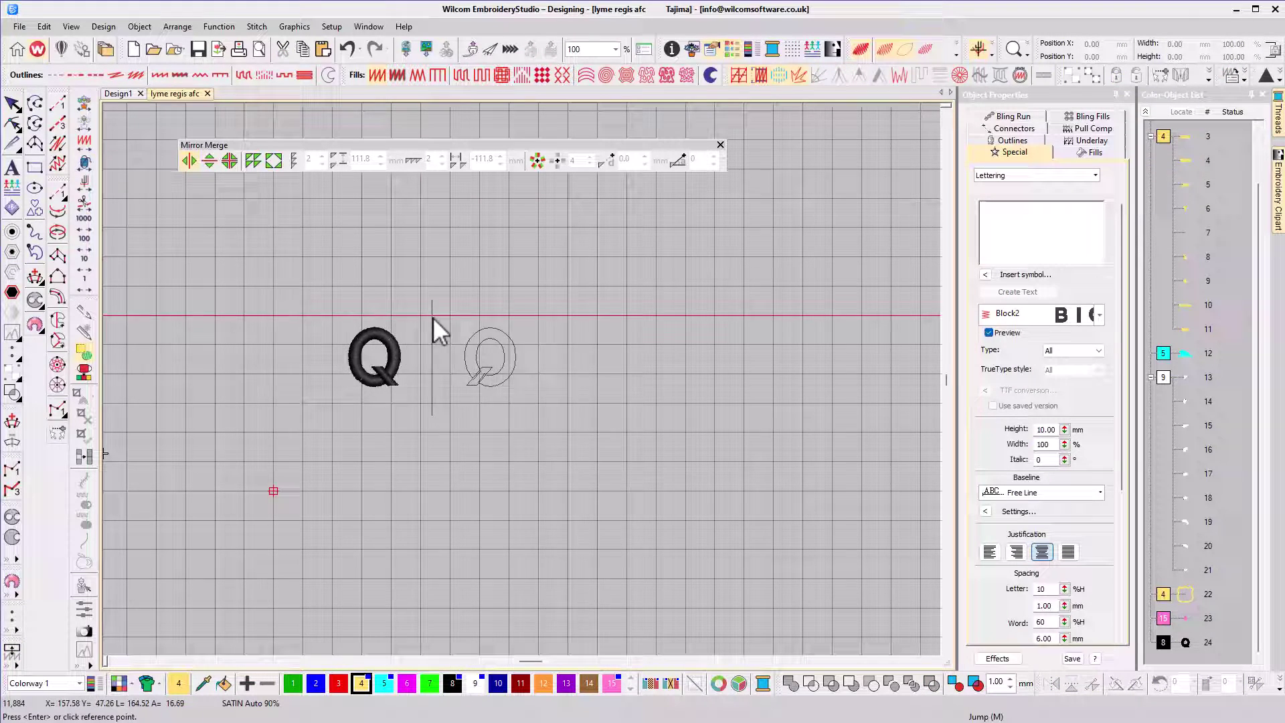
left_click(210, 161)
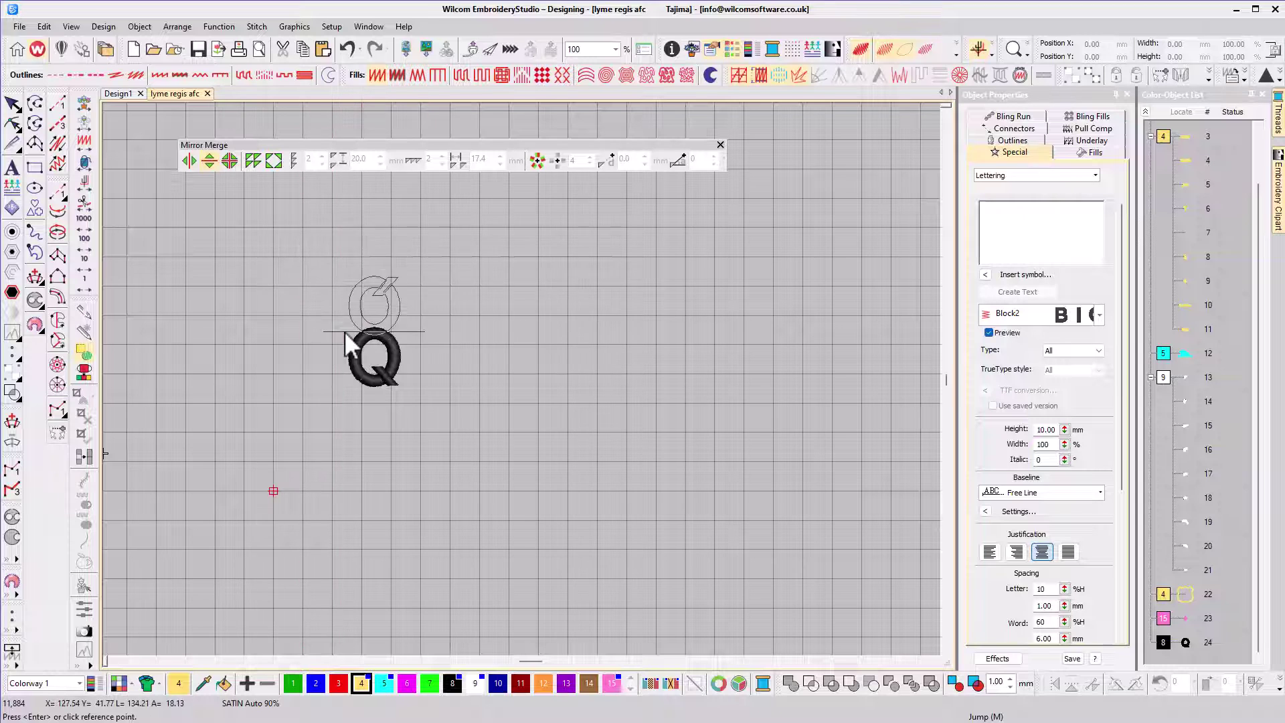
left_click(230, 161)
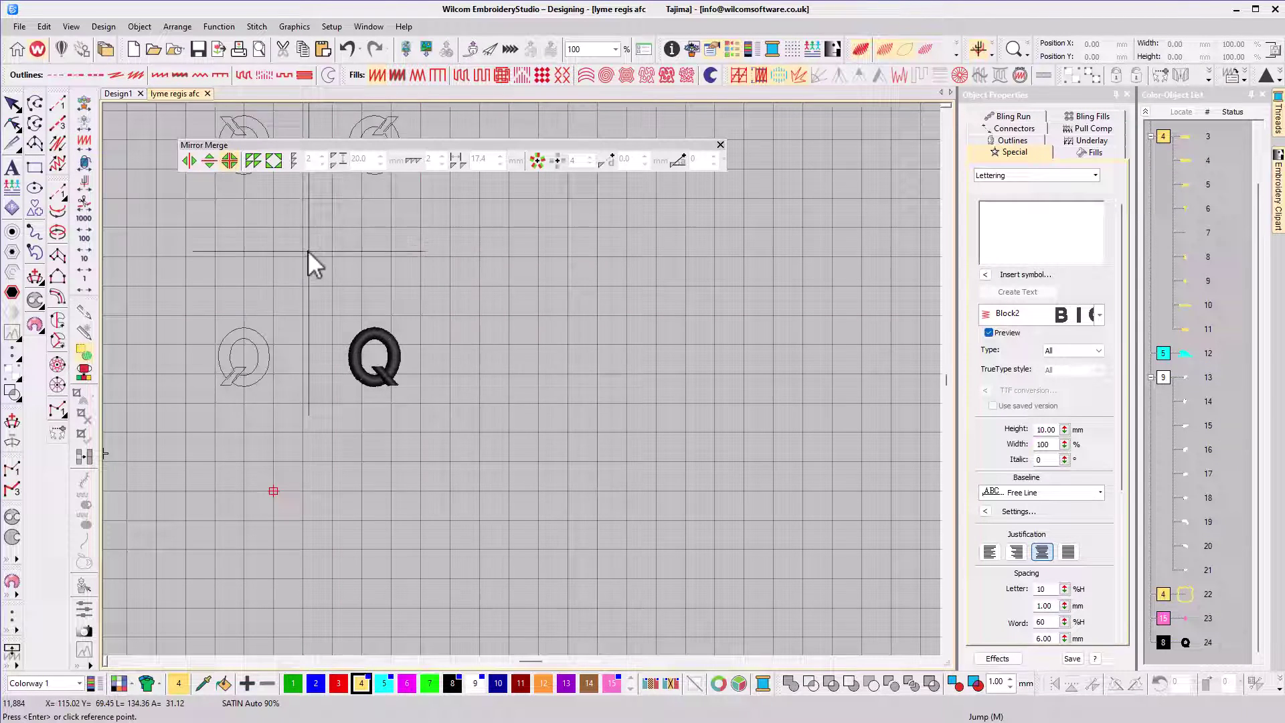
Place the four mirrored Q copies, then mirror the curved satin border horizontally and merge the halves
left_click(413, 319)
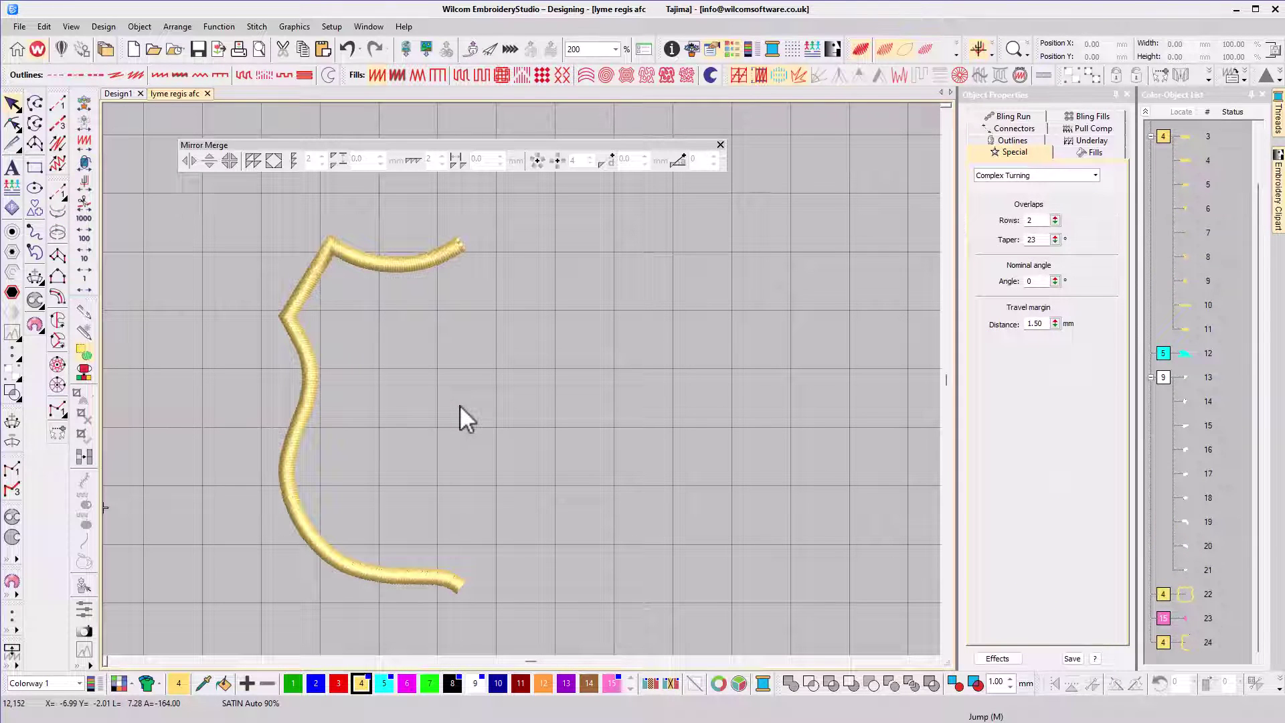
left_click(314, 392)
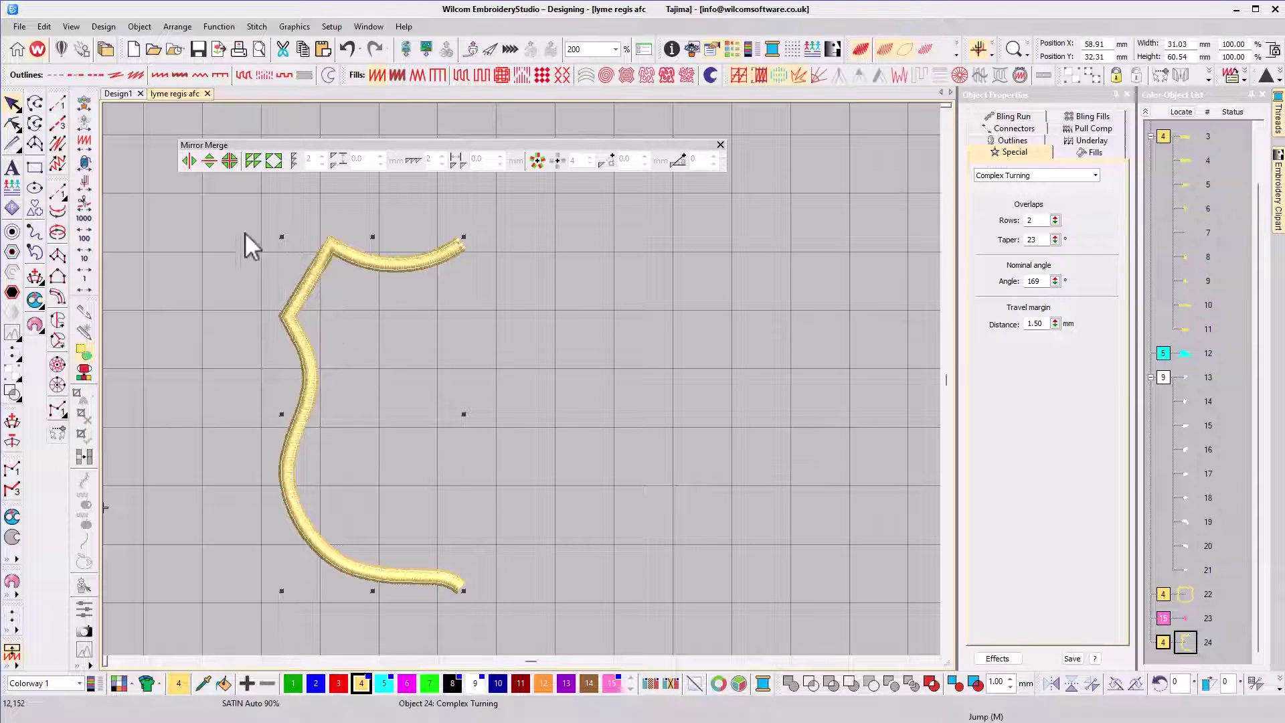
left_click(188, 160)
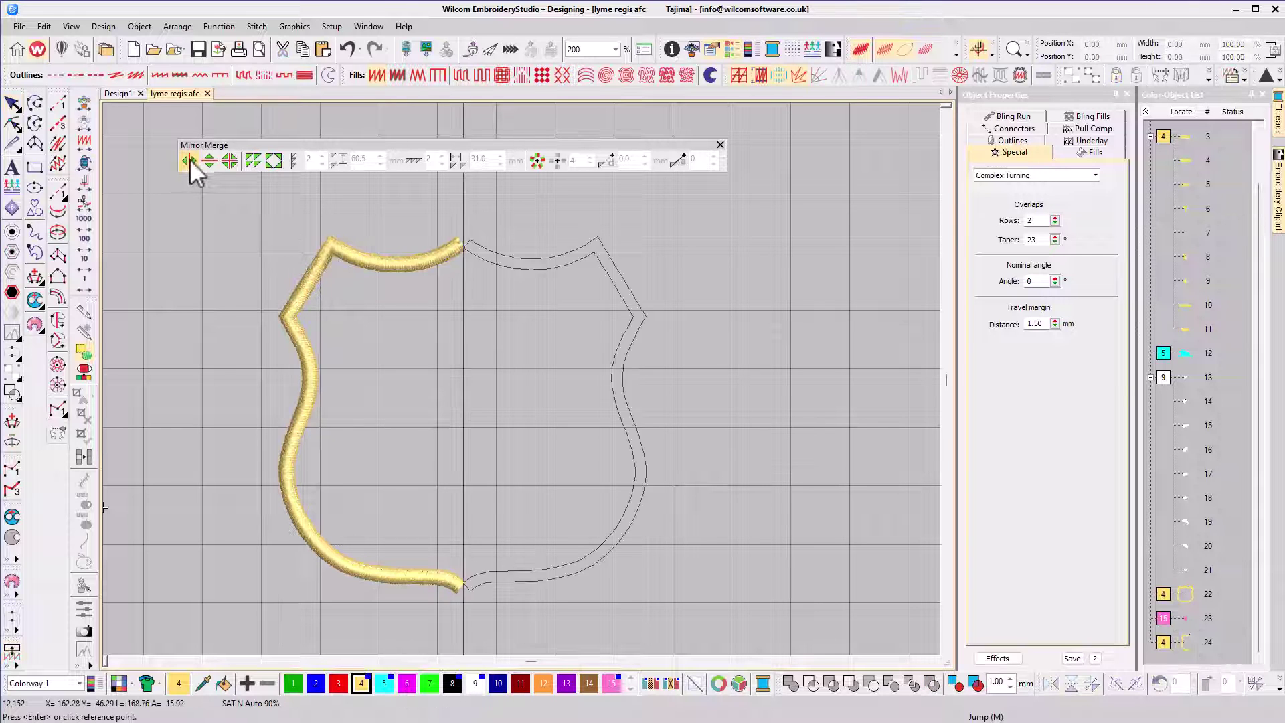
left_click(456, 356)
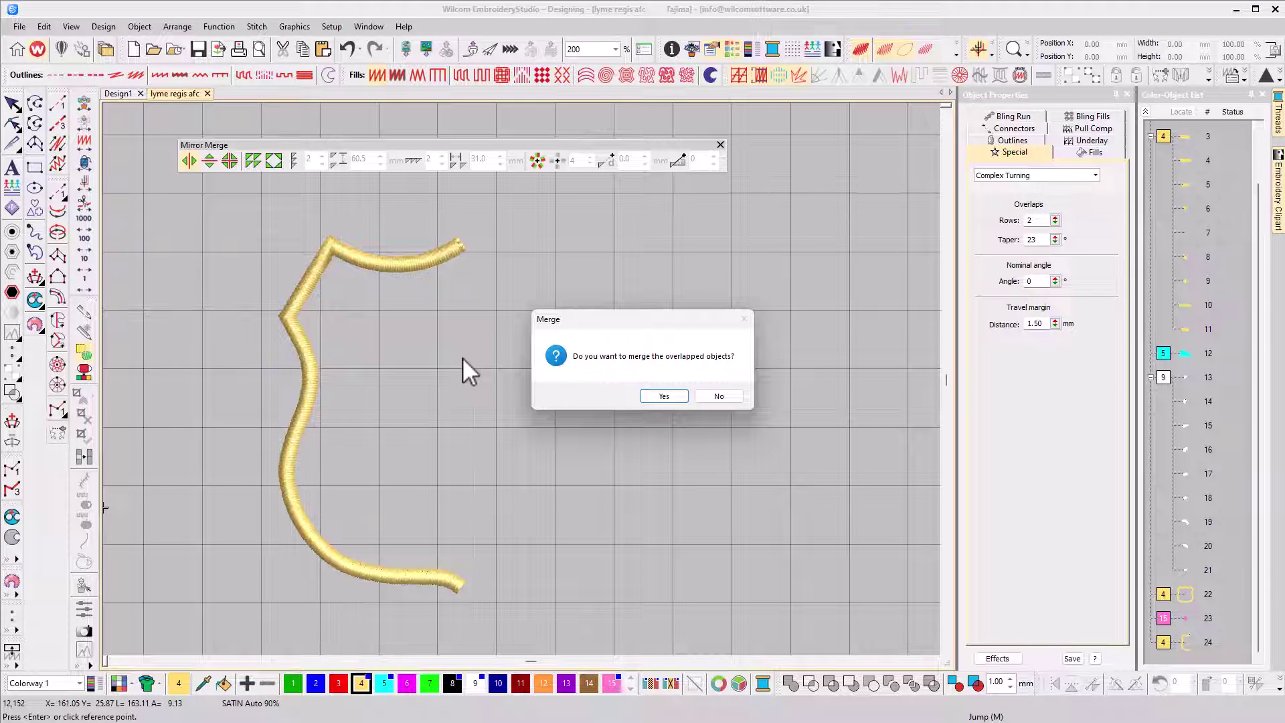
left_click(663, 397)
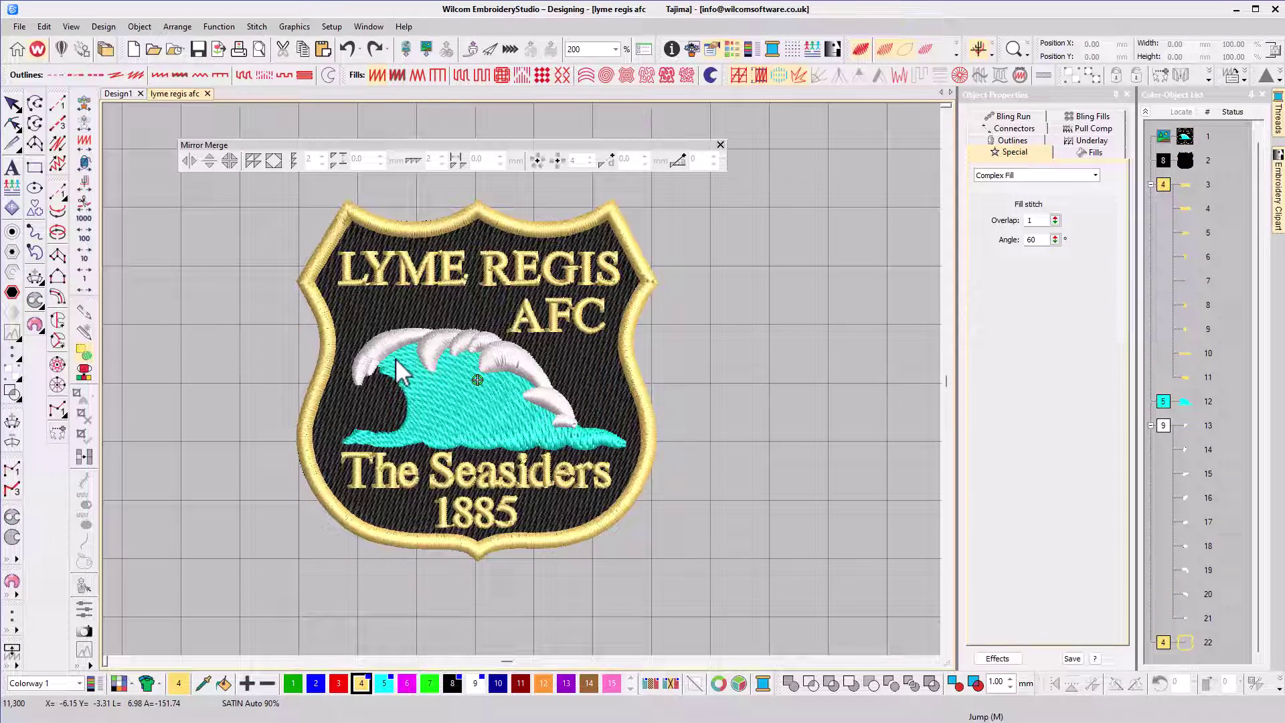
Repeat the whole Lyme Regis badge as a 3-row by 5-column grid and place it
key("shift+z")
scroll(396, 359, "right", 5)
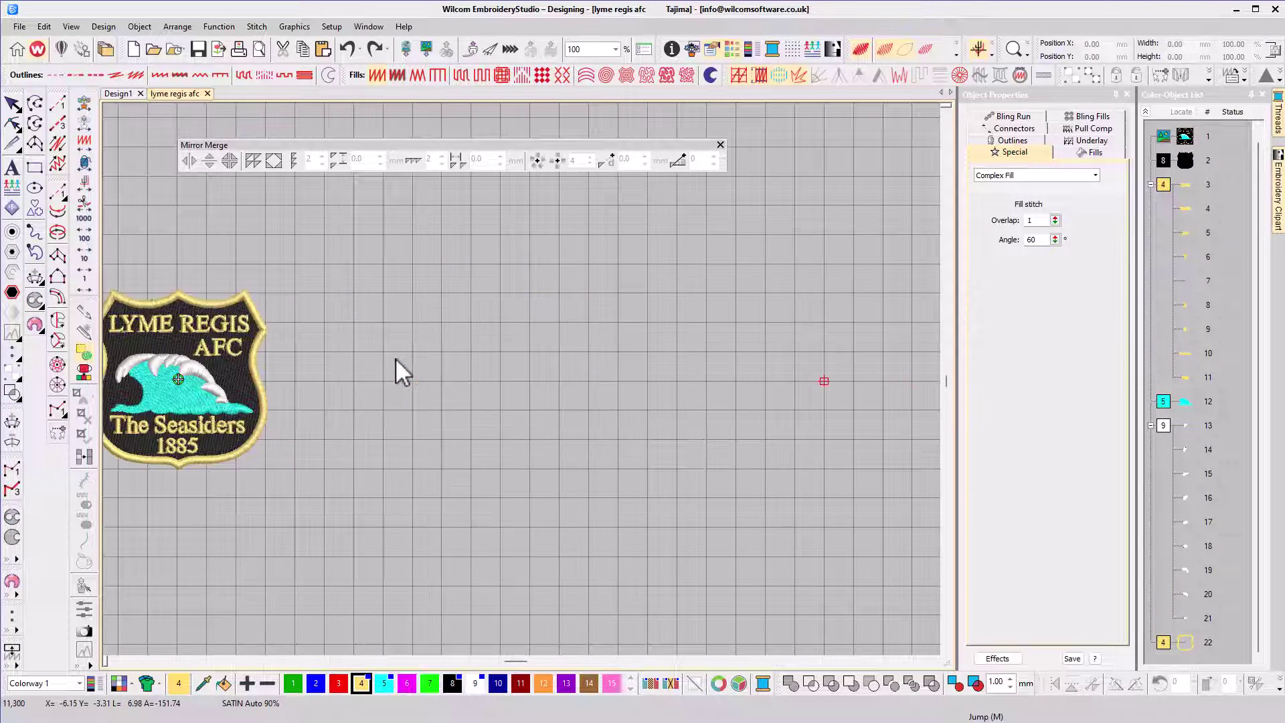
scroll(396, 359, "left", 3)
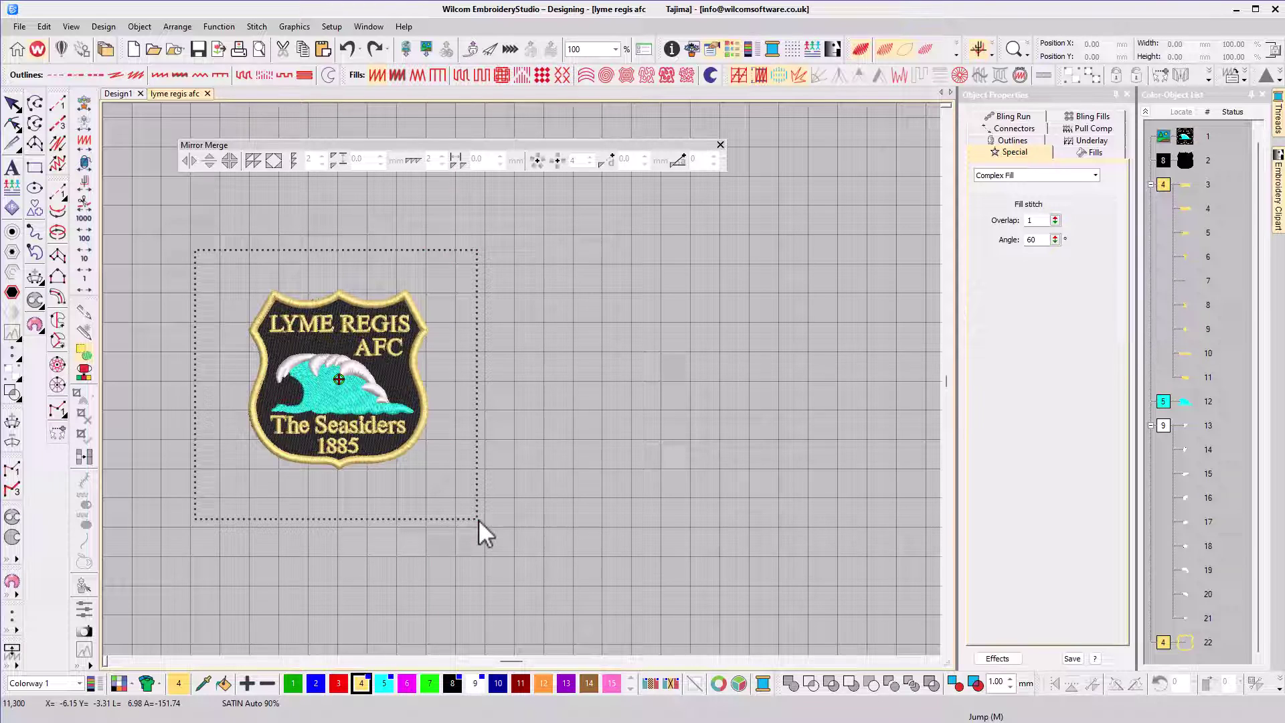
left_click_drag(479, 520, 479, 519)
left_click(252, 162)
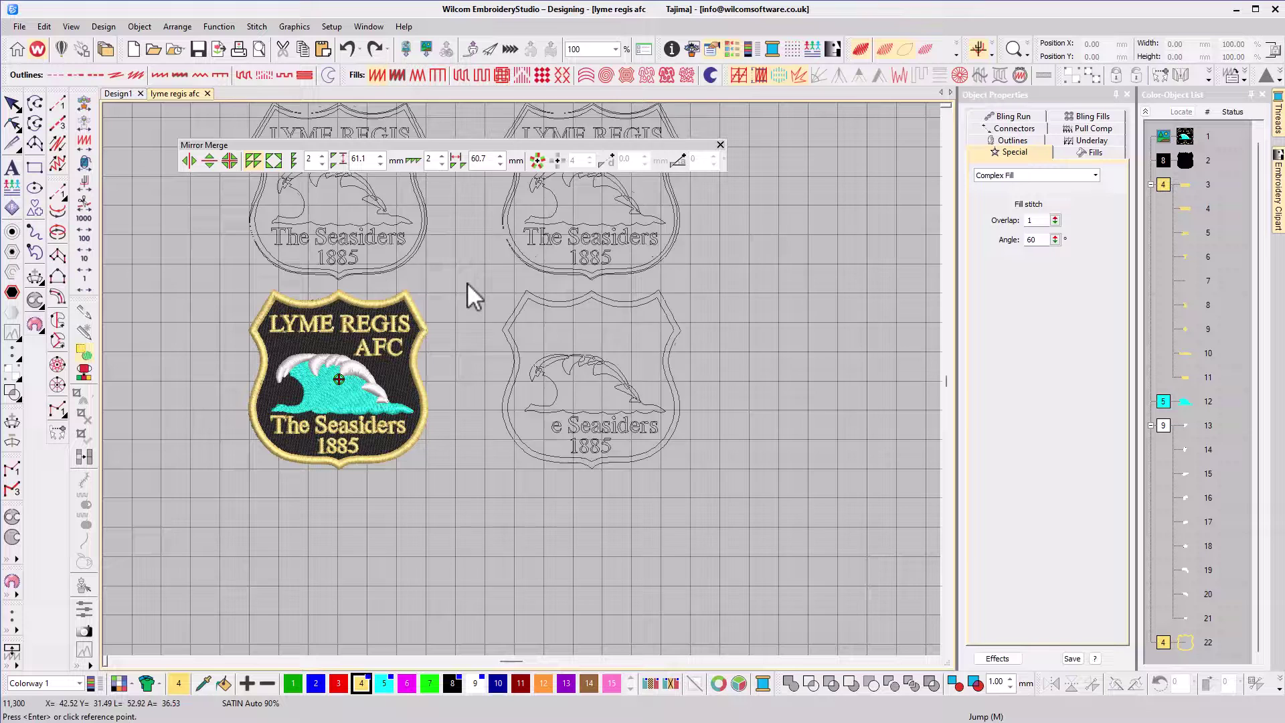
left_click(323, 155)
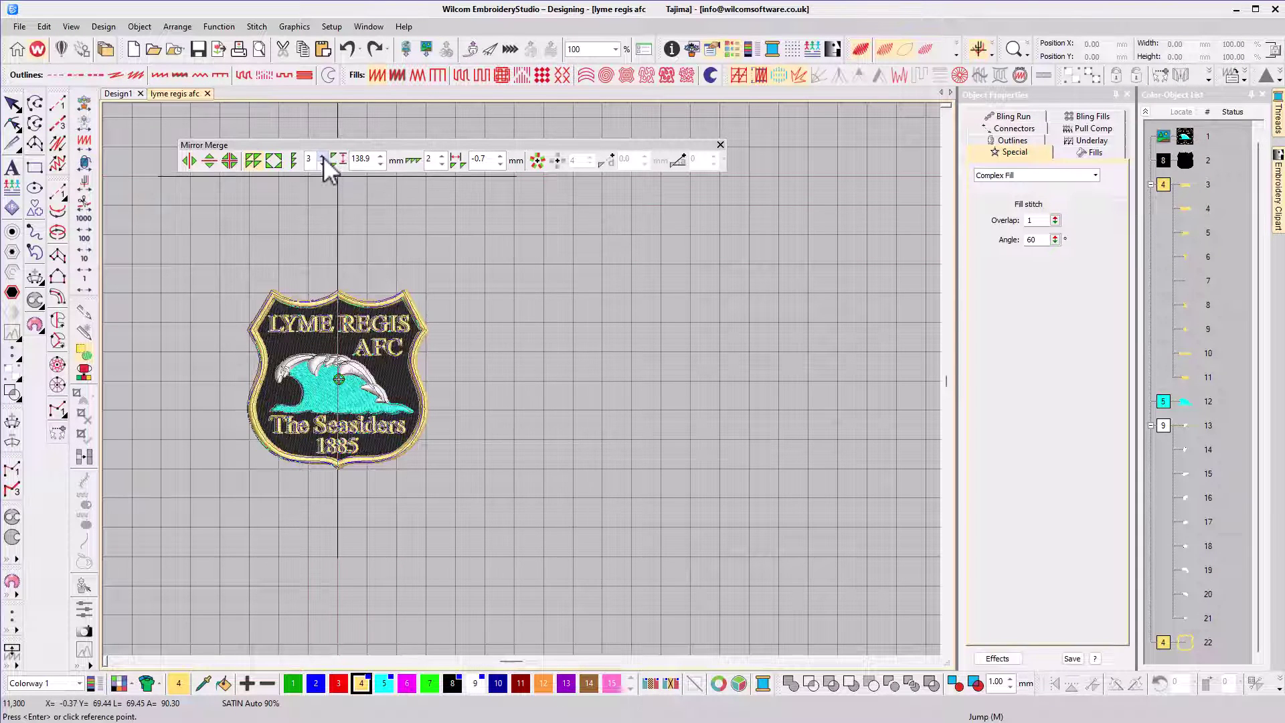
left_click(444, 158)
left_click(444, 158)
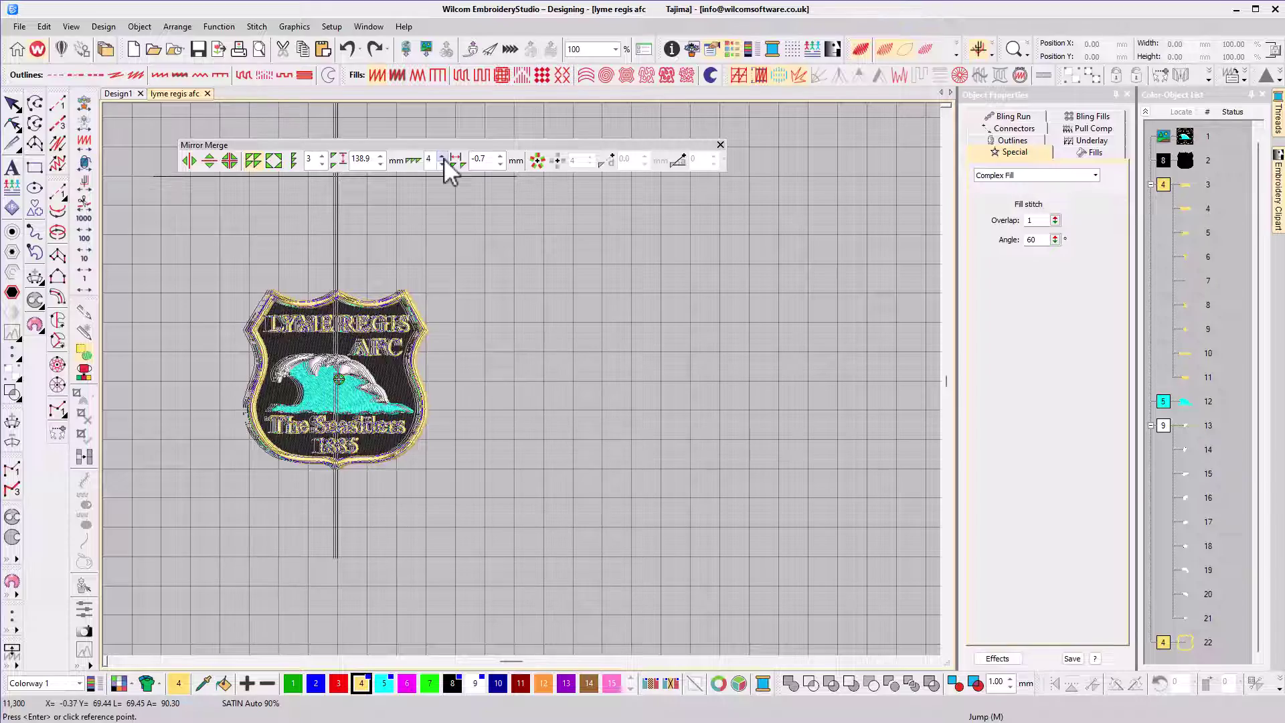
left_click(444, 158)
key("shift+z")
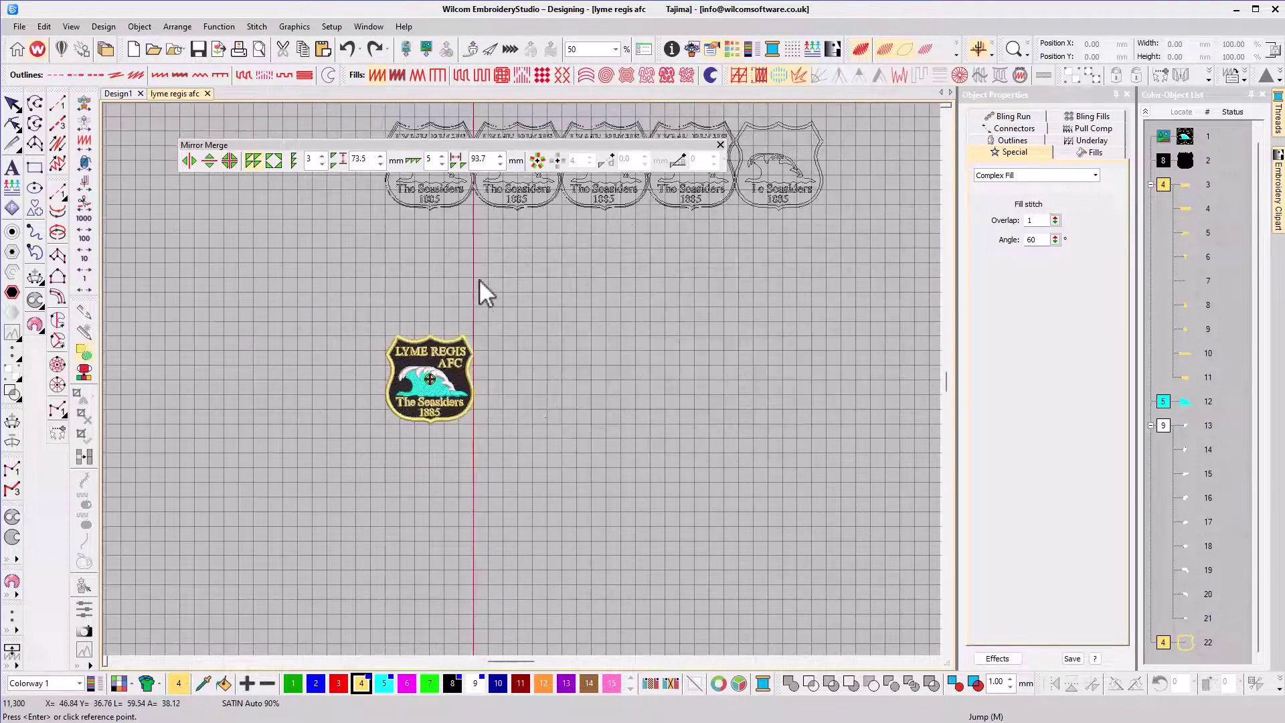
left_click(480, 327)
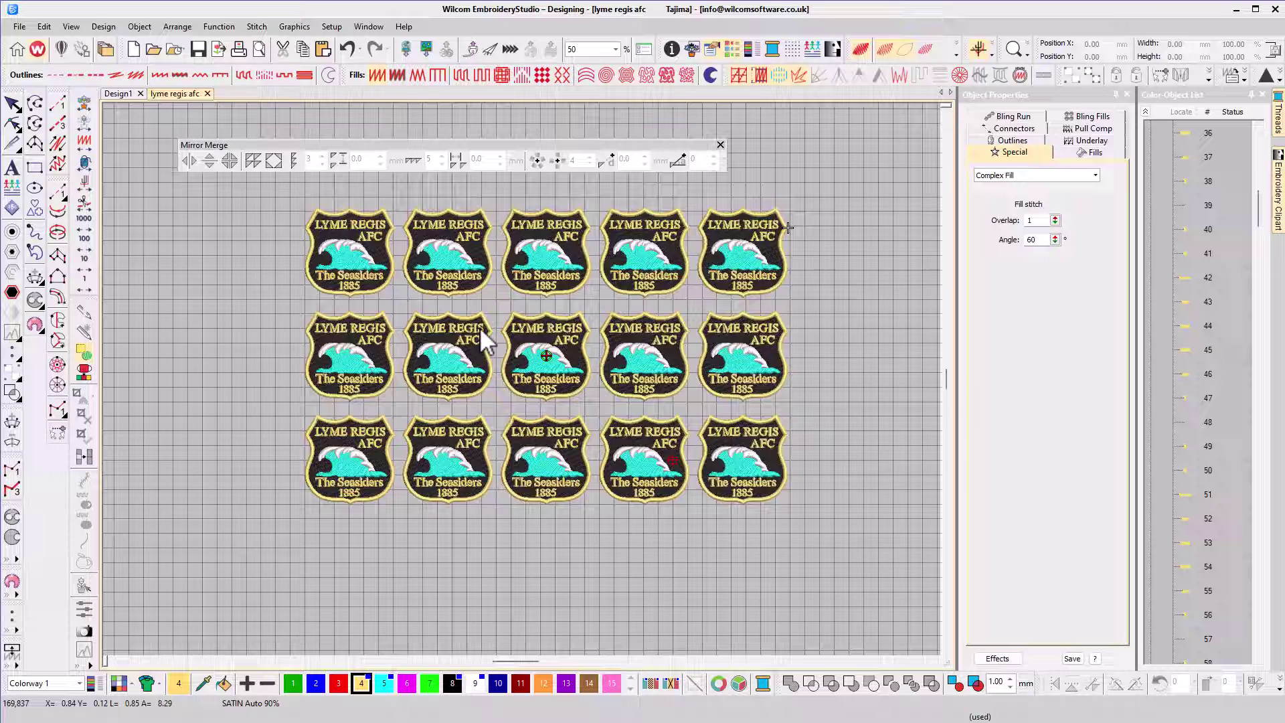
Widen the Color-Object List to show object types and stitch counts, and group it by colour
scroll(480, 327, "right", 2)
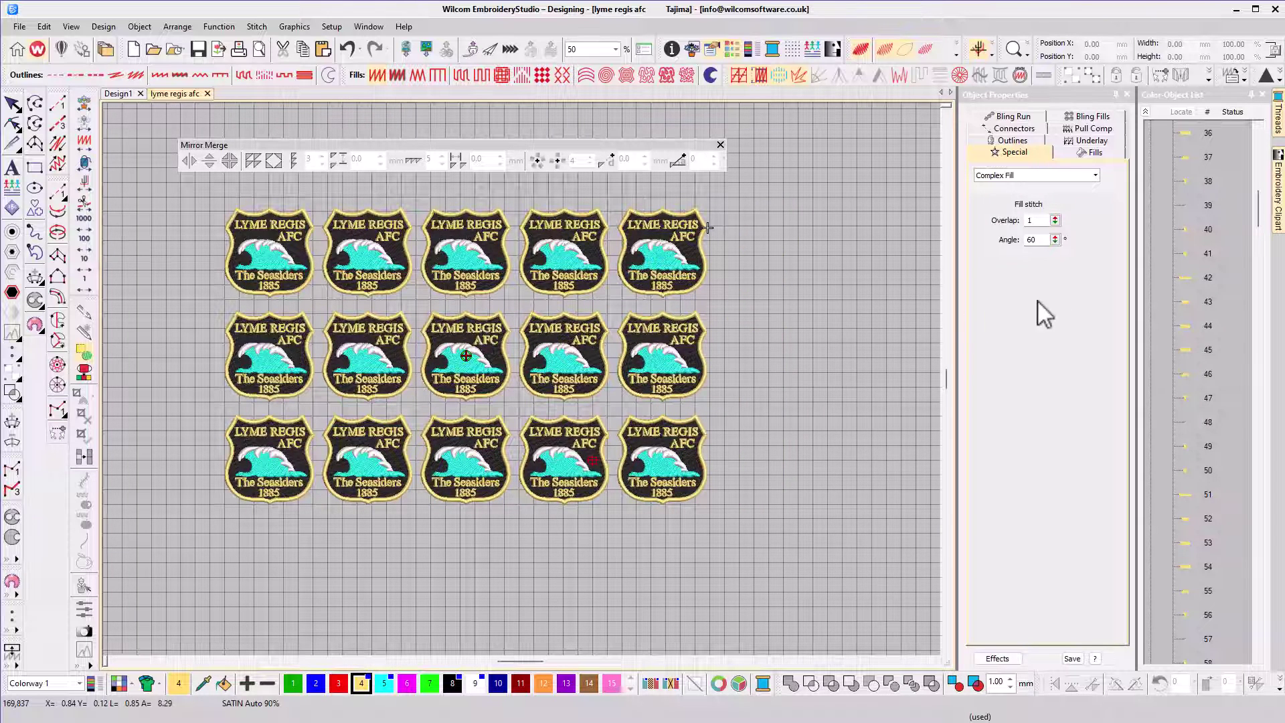
left_click_drag(1138, 303, 1086, 300)
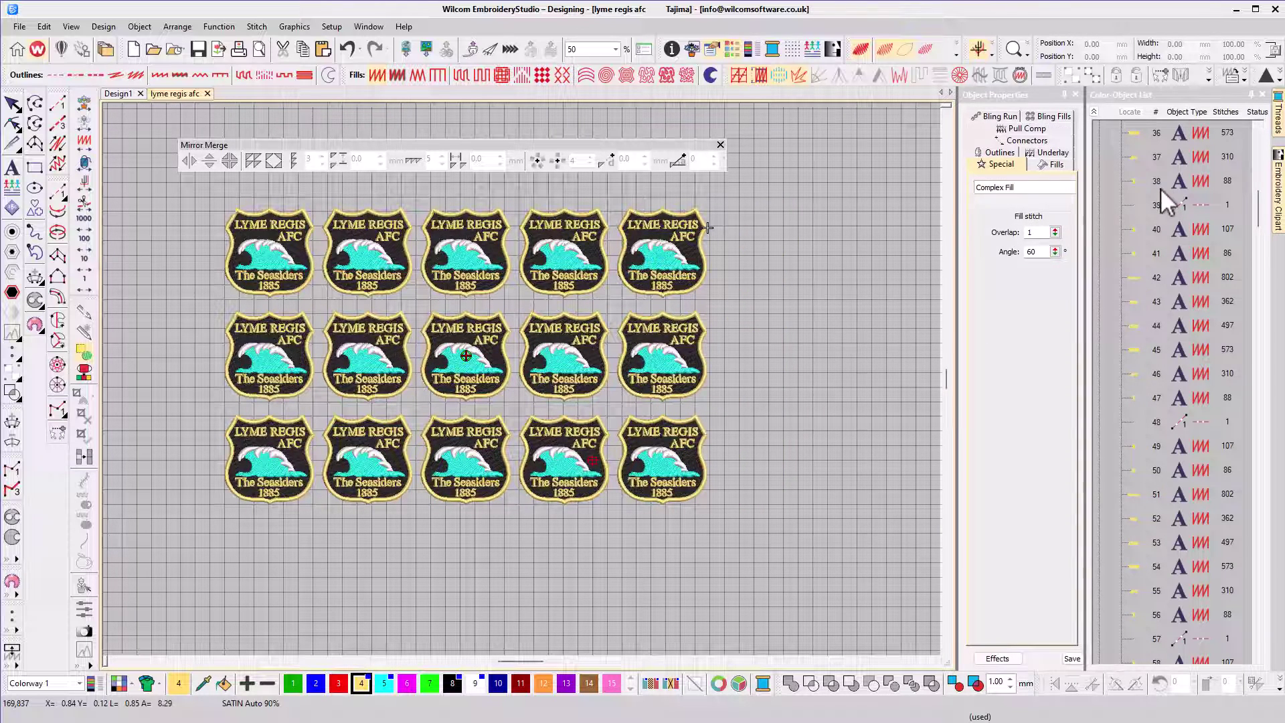
left_click(1095, 111)
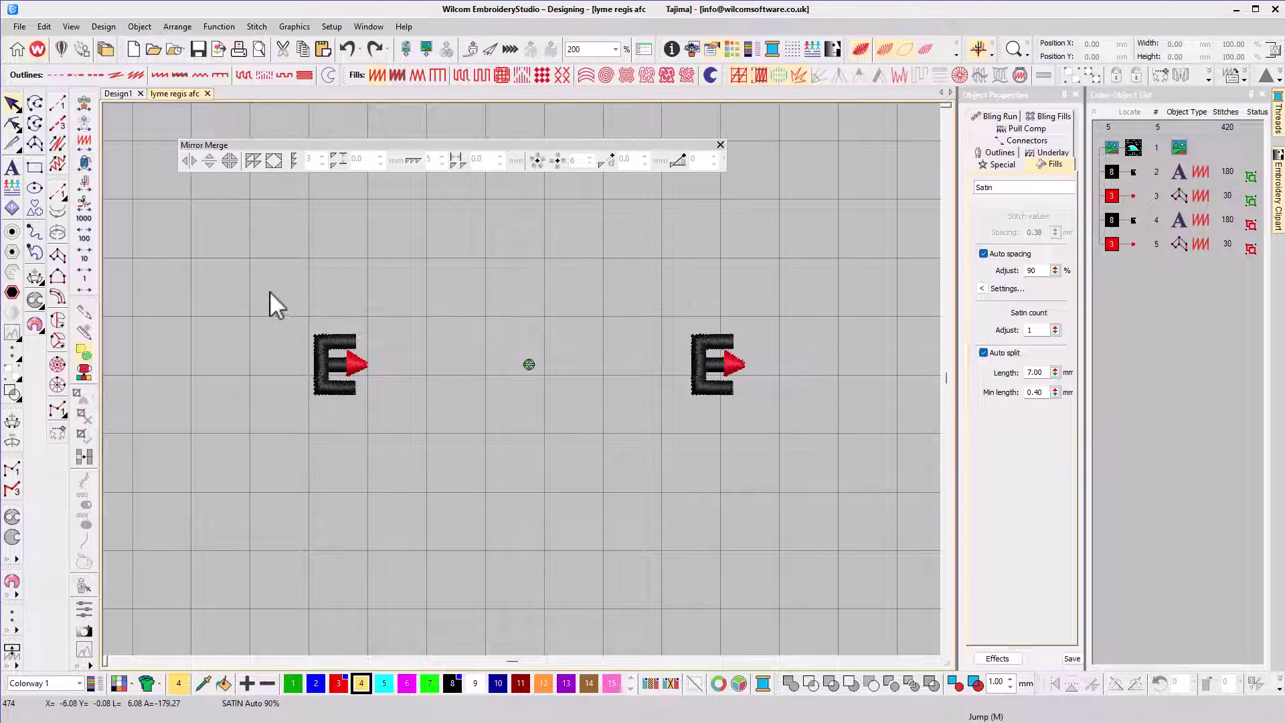
Wreath the left E-and-arrow motif into 8 copies around a chosen centre point
left_click_drag(391, 421, 411, 419)
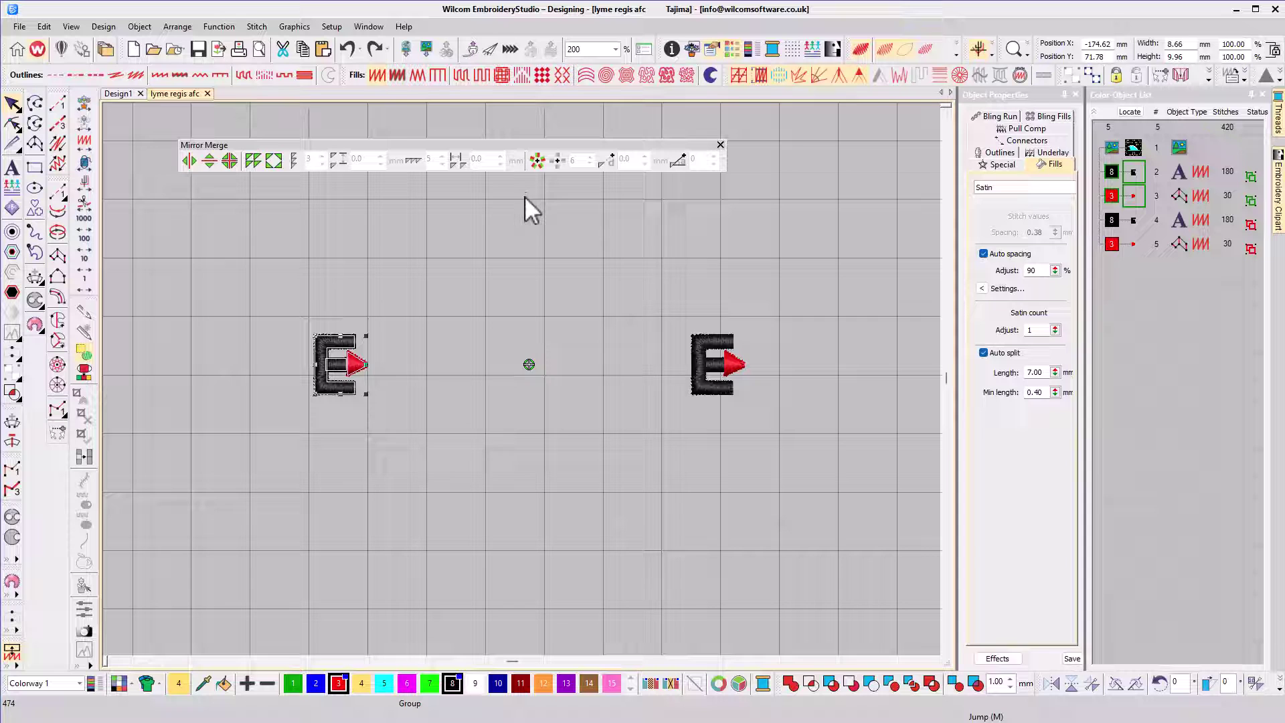
left_click(536, 161)
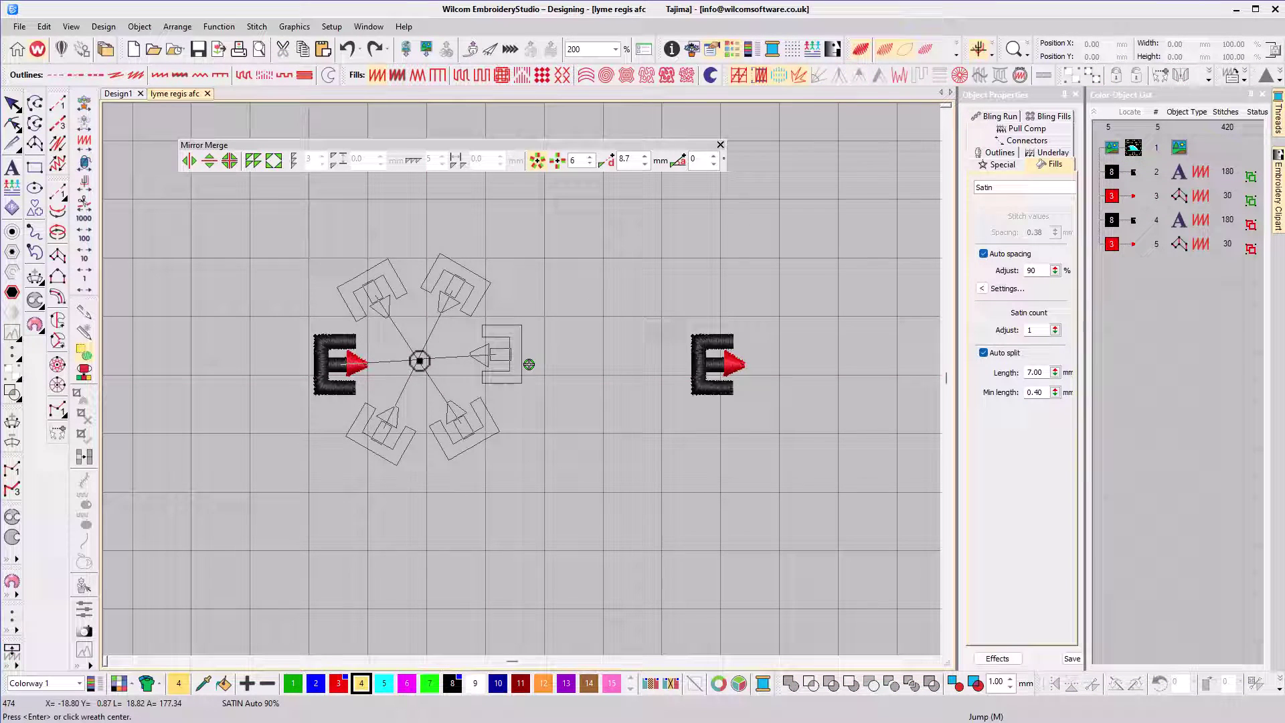
left_click(589, 156)
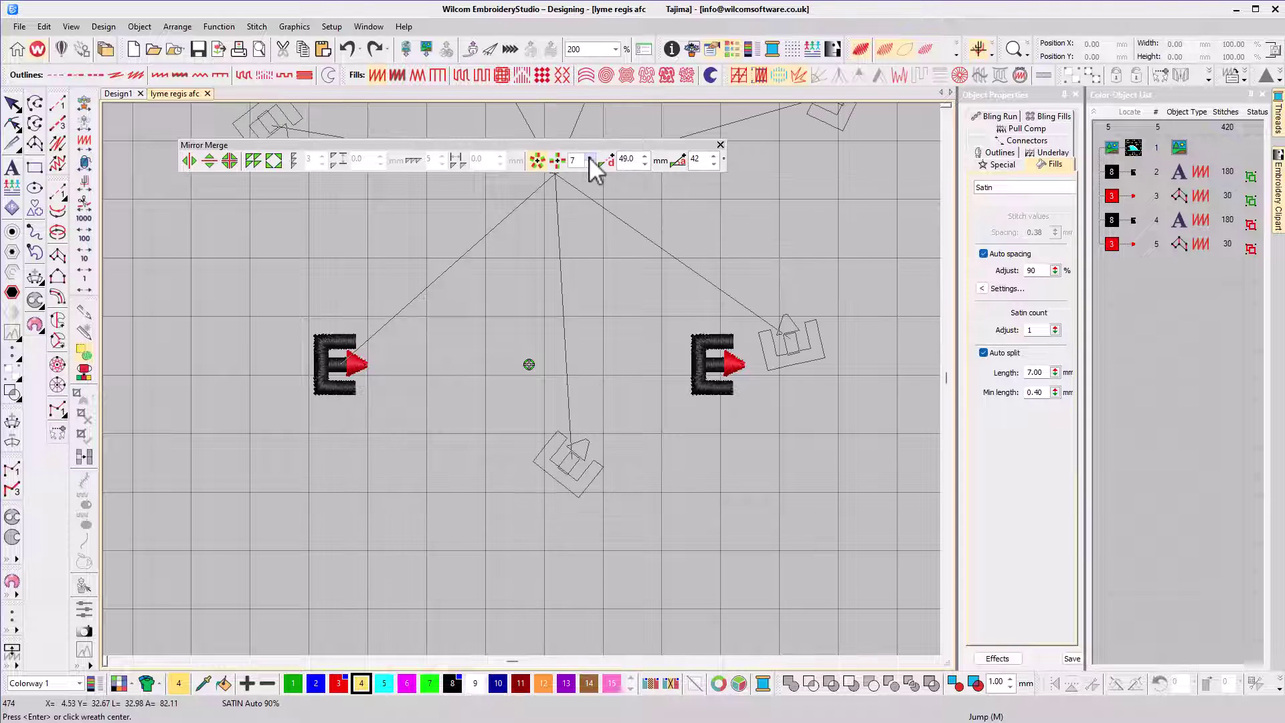
left_click(589, 156)
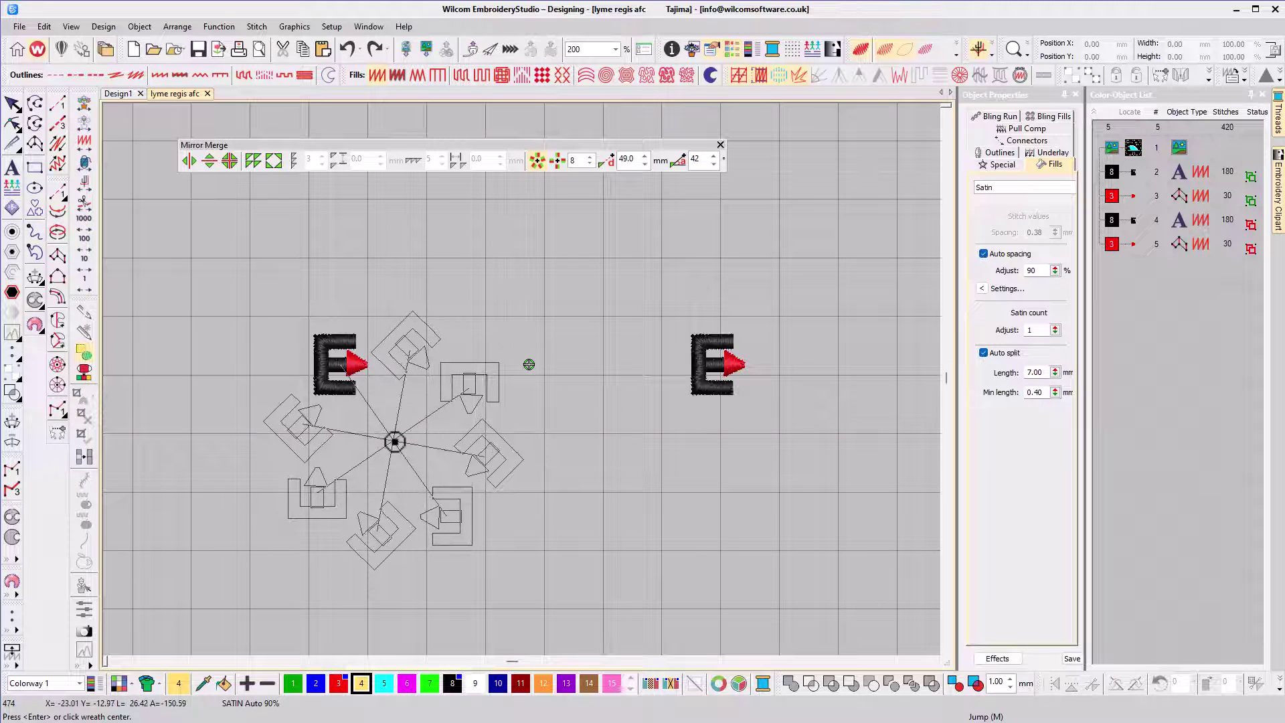
left_click(528, 365)
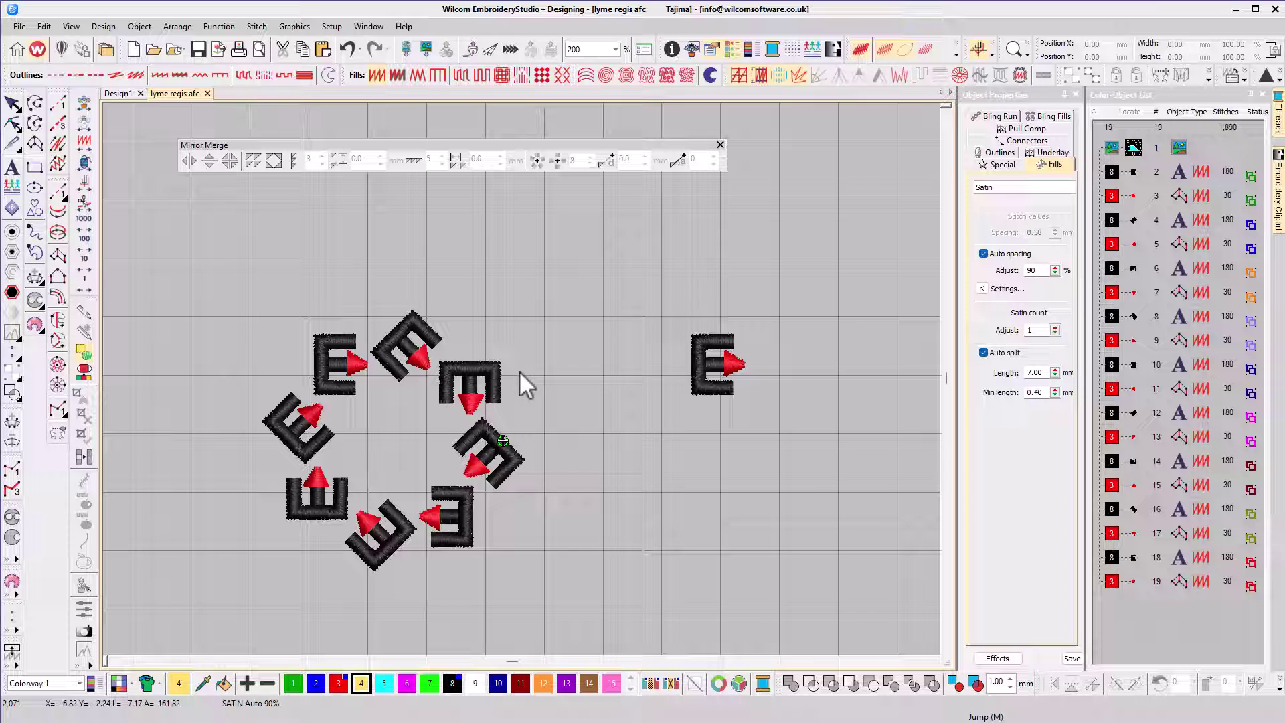
Make a kaleidoscope-style eight-copy wreath of the right-hand E-and-arrow motif
left_click_drag(660, 302, 778, 412)
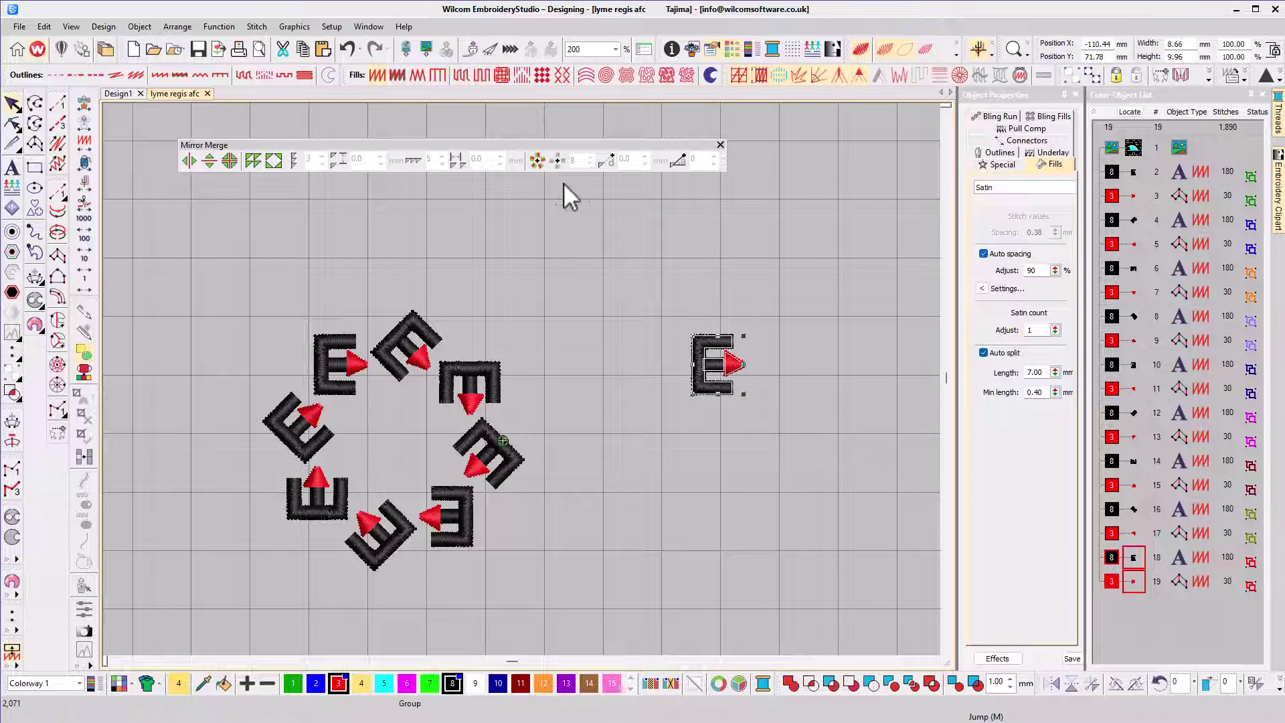
left_click(539, 158)
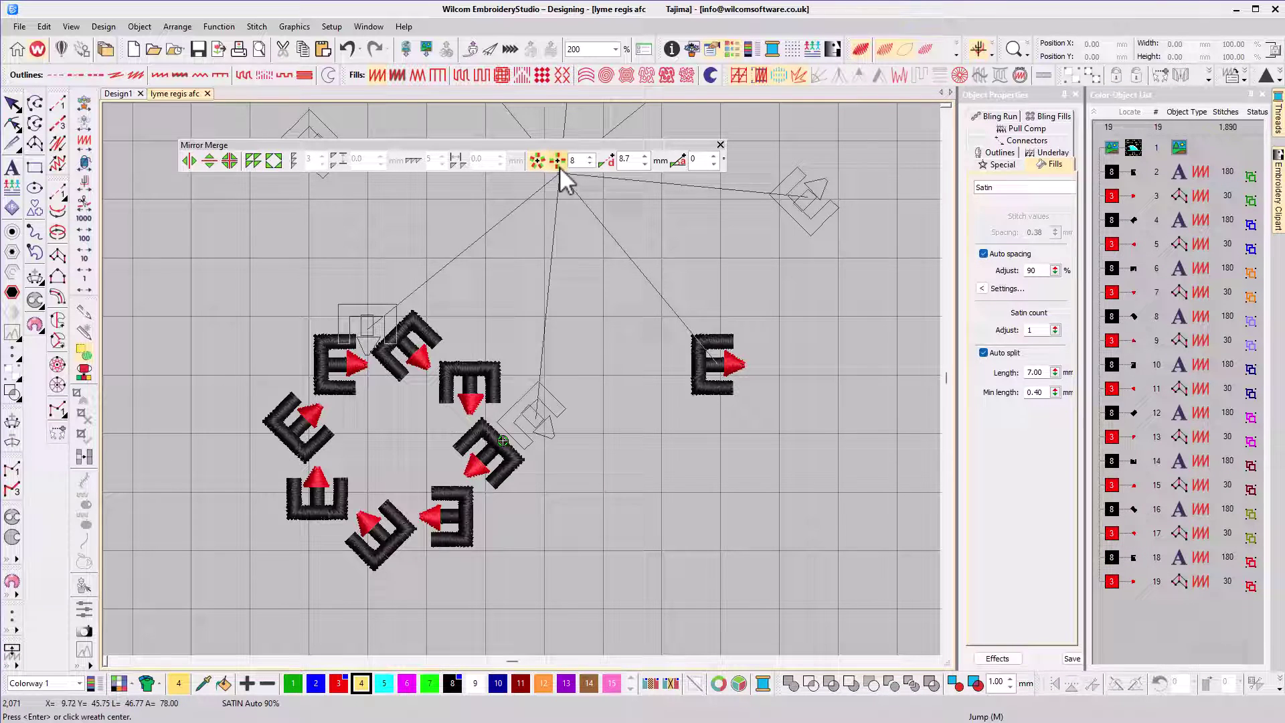
left_click(560, 162)
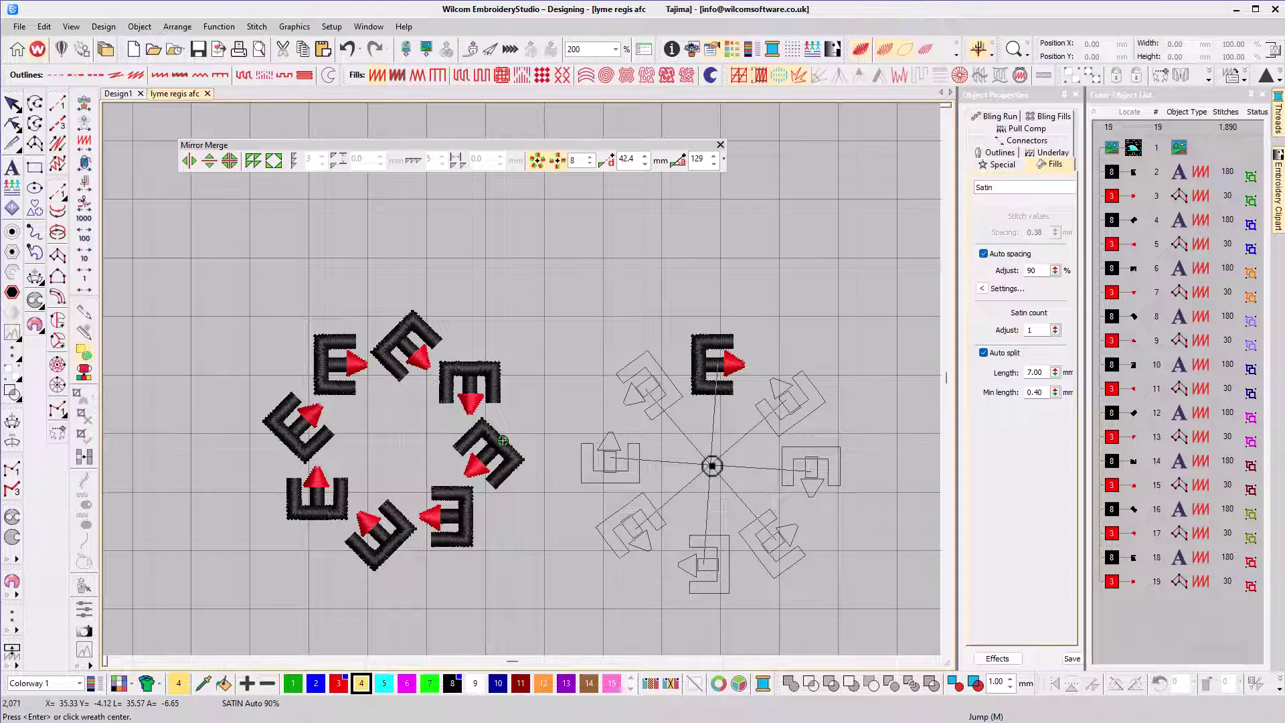
key("Return")
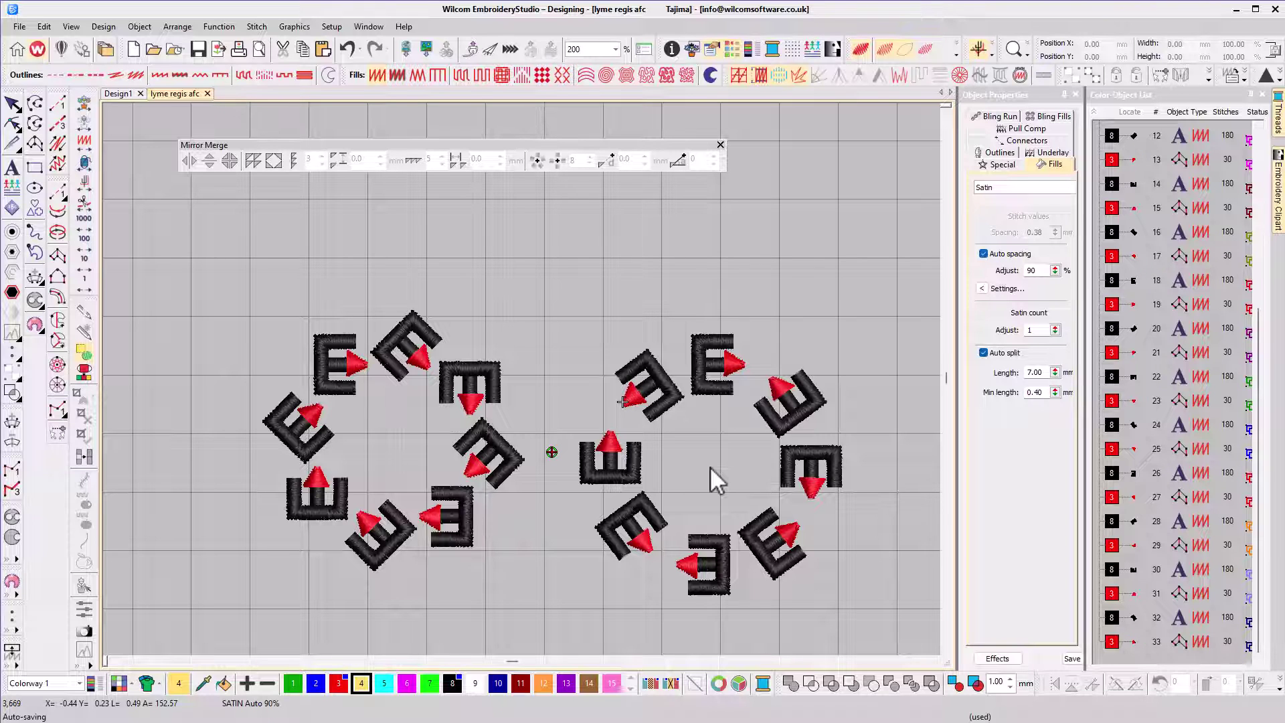
Select every object in the design and delete them all
key("c")
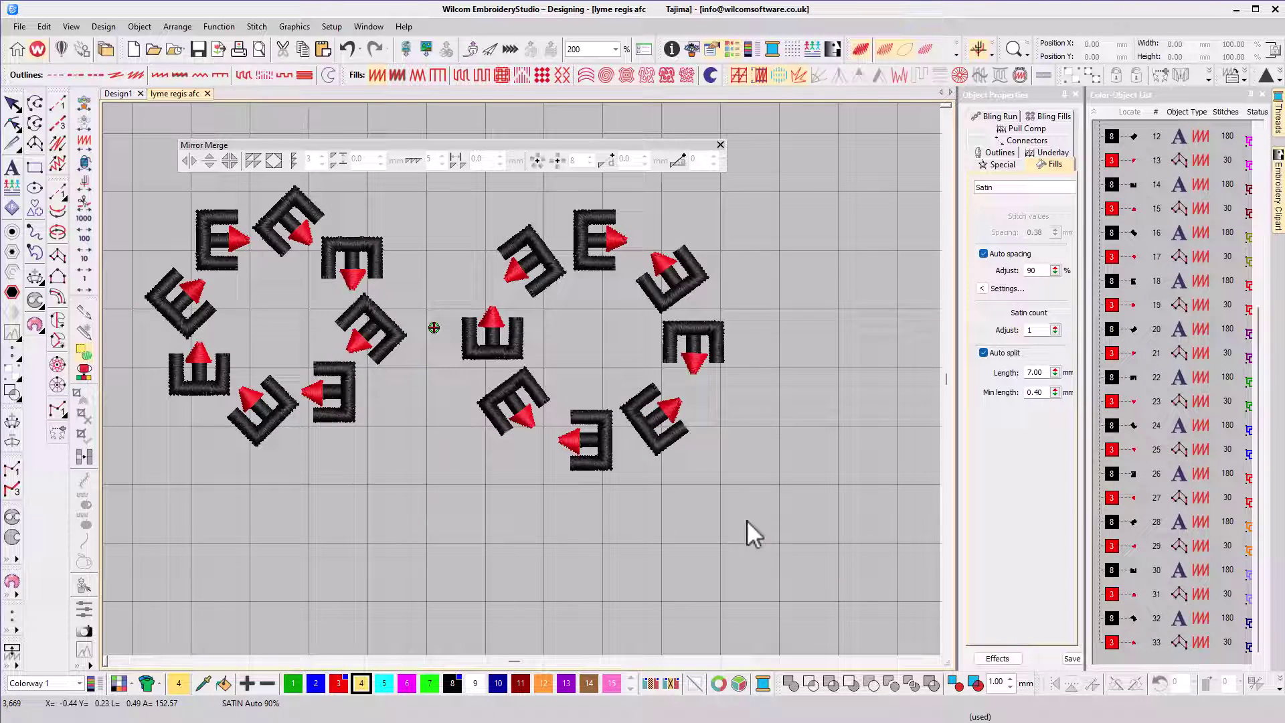
left_click_drag(804, 548, 806, 548)
key("Delete")
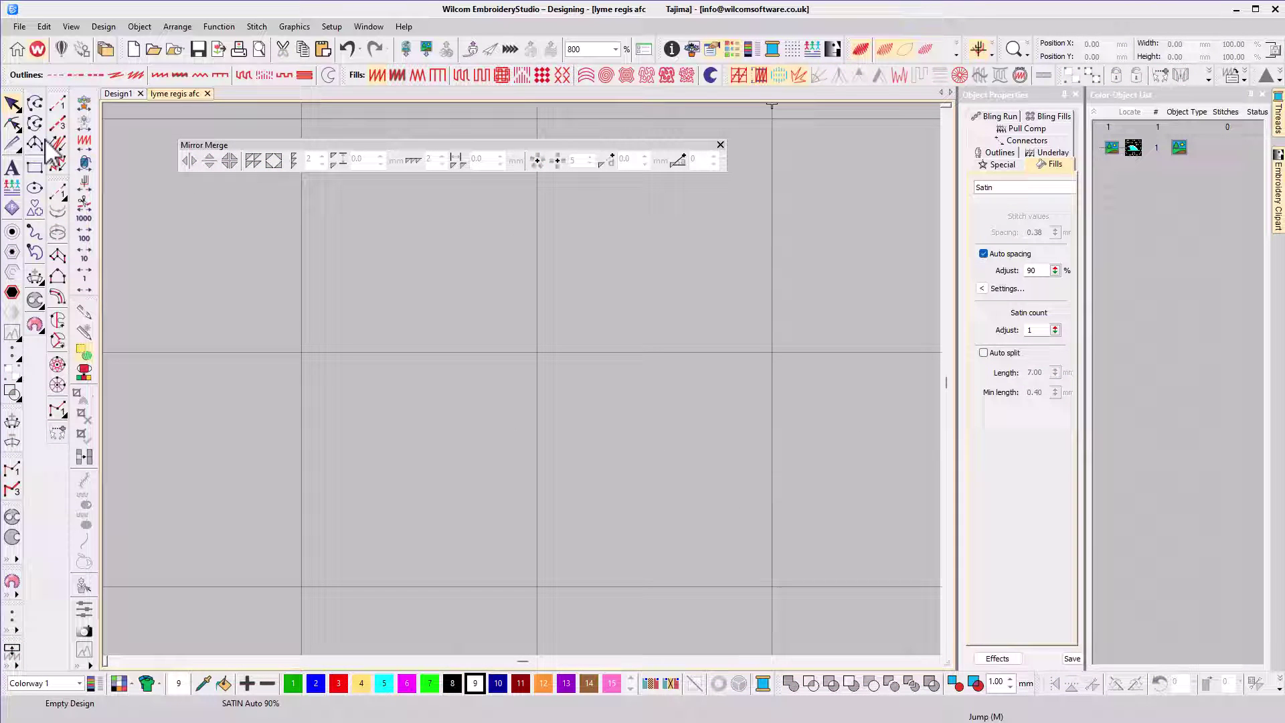
Digitize a 138-stitch white satin diamond from its top, left, right and bottom points
left_click(35, 143)
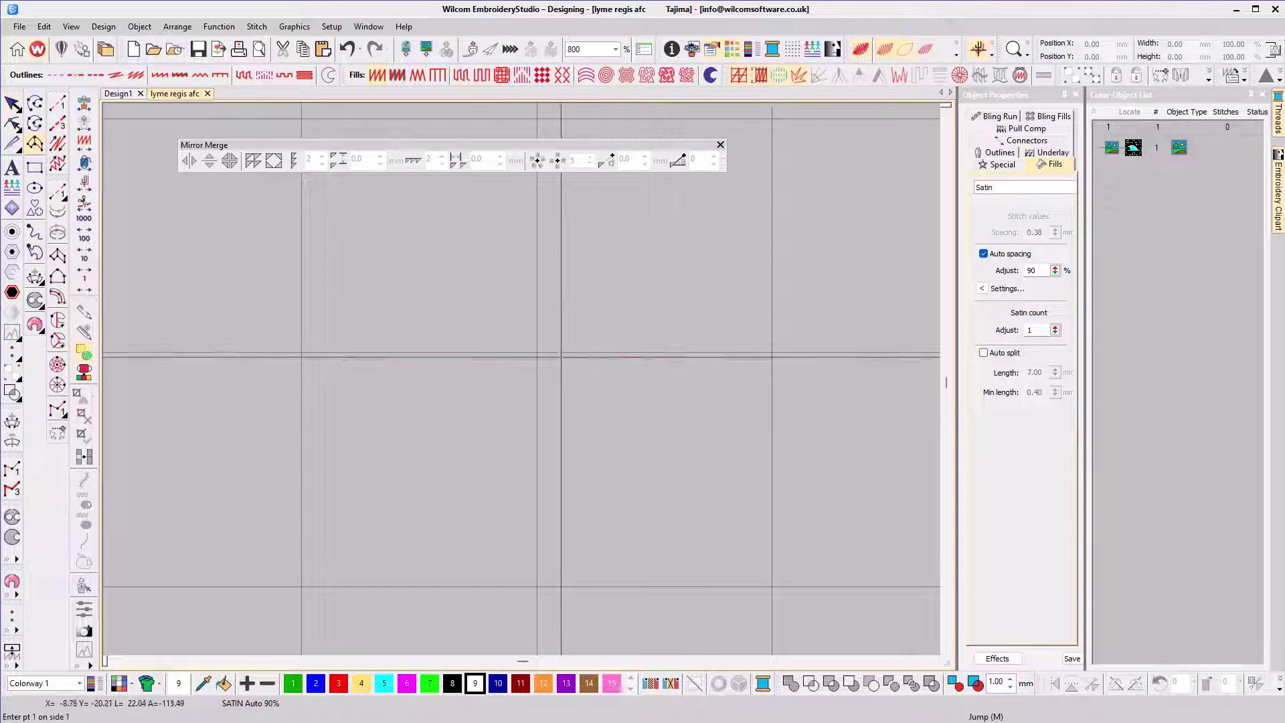
left_click(530, 272)
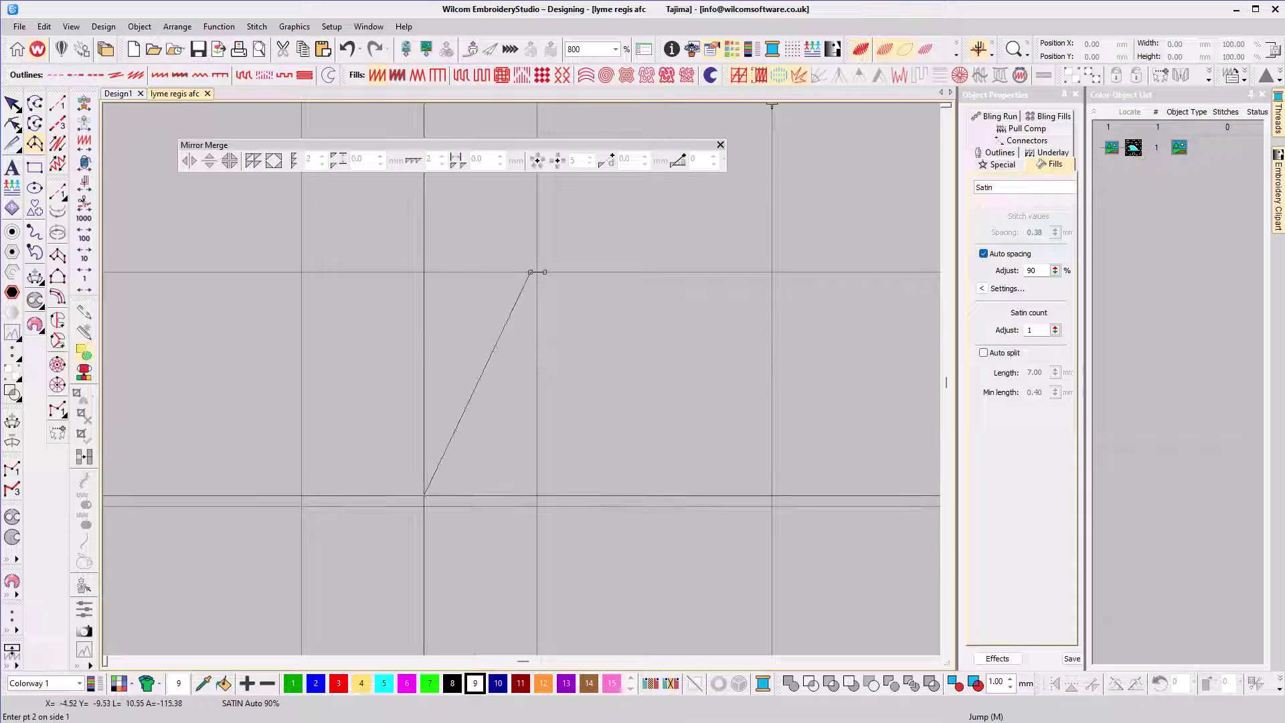
left_click(426, 486)
left_click(647, 486)
scroll(663, 566, "down", 2)
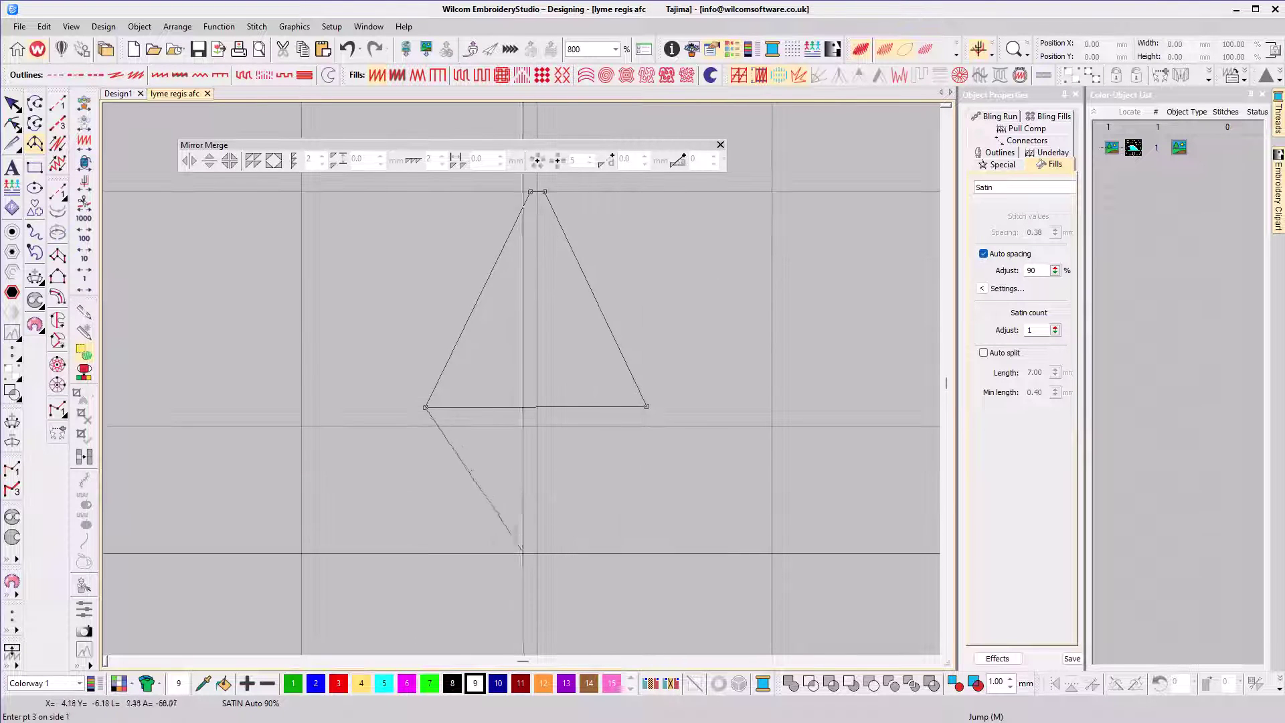
left_click(531, 484)
key("Return")
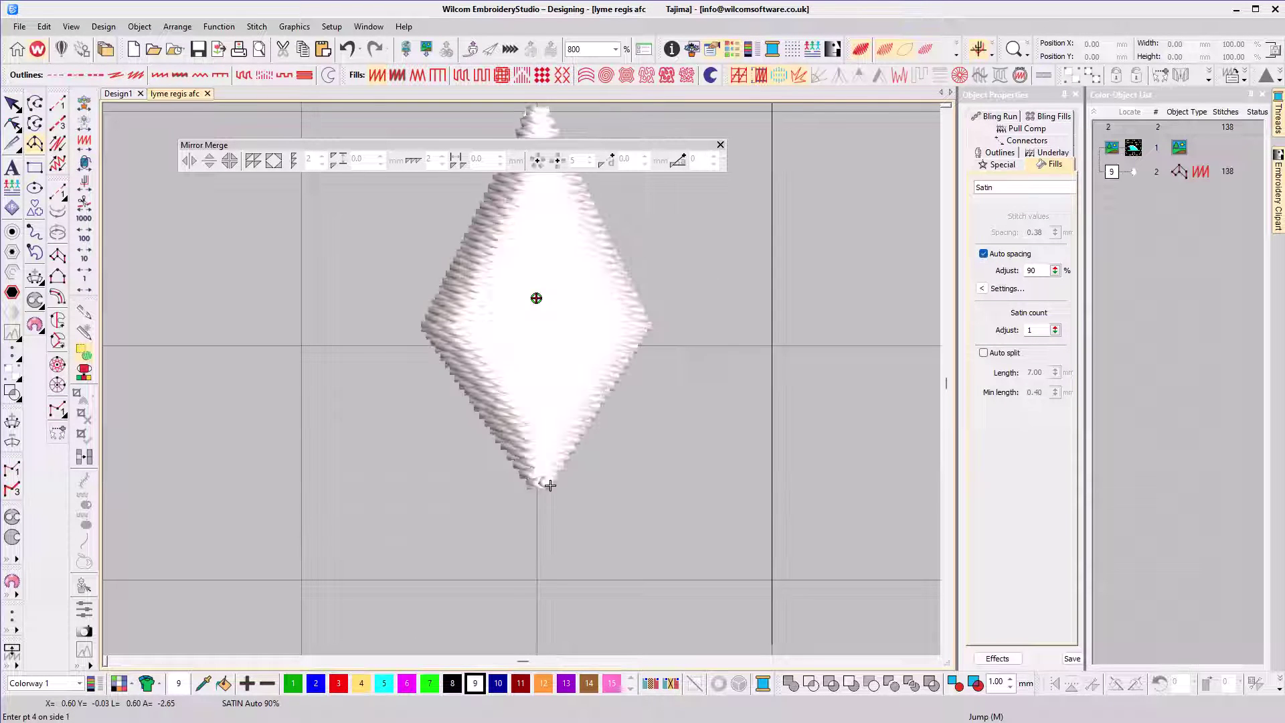
key("shift+z")
key("Escape")
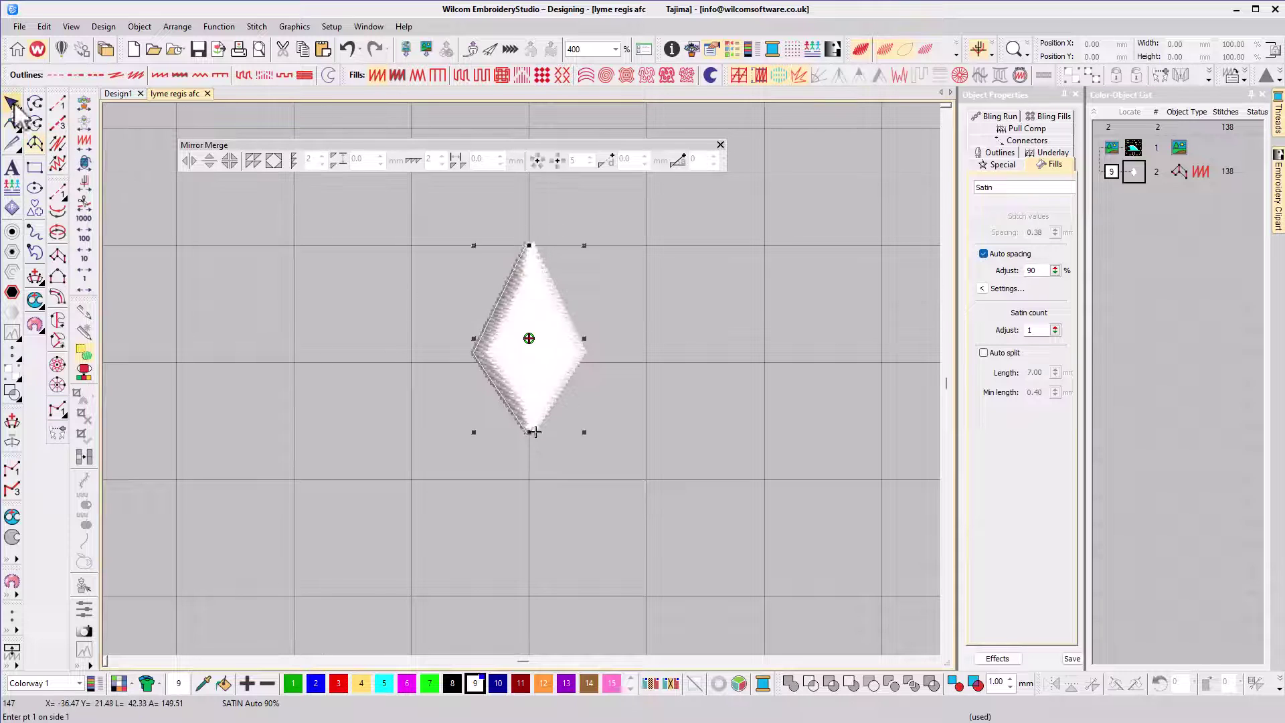
Wreath the diamond five times around its bottom tip and merge the overlaps into a star
key("s")
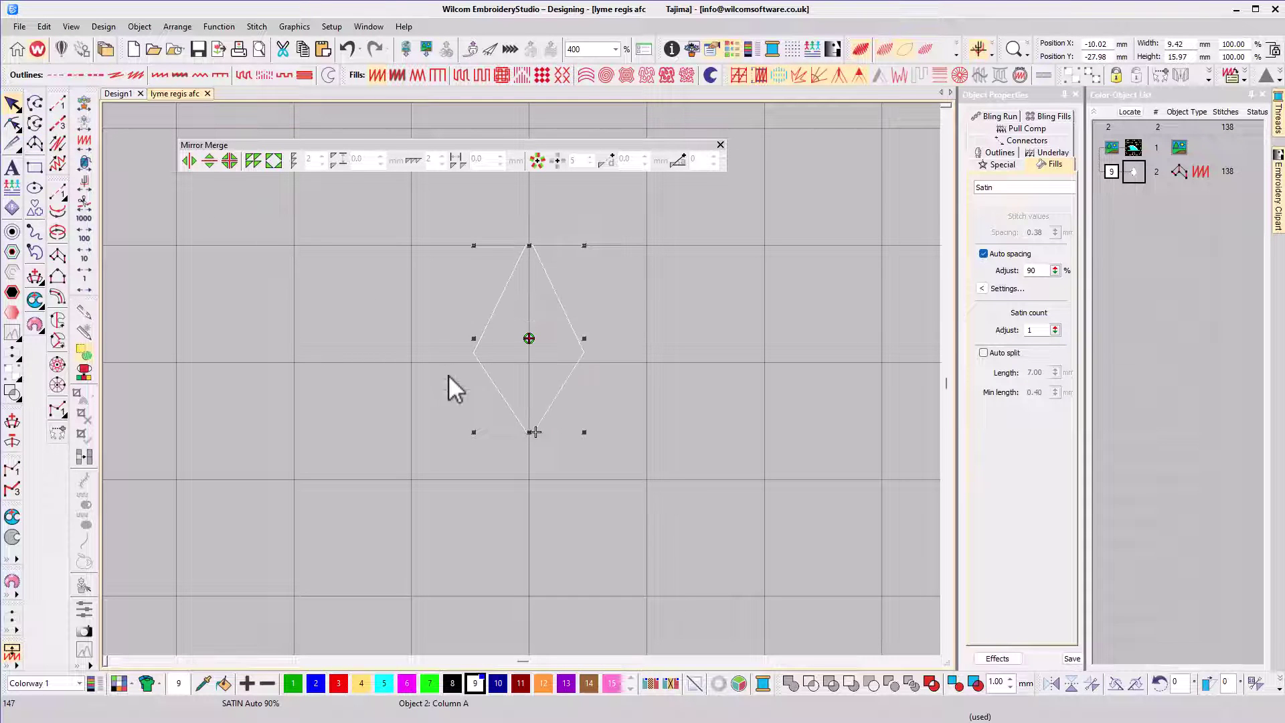
left_click(544, 166)
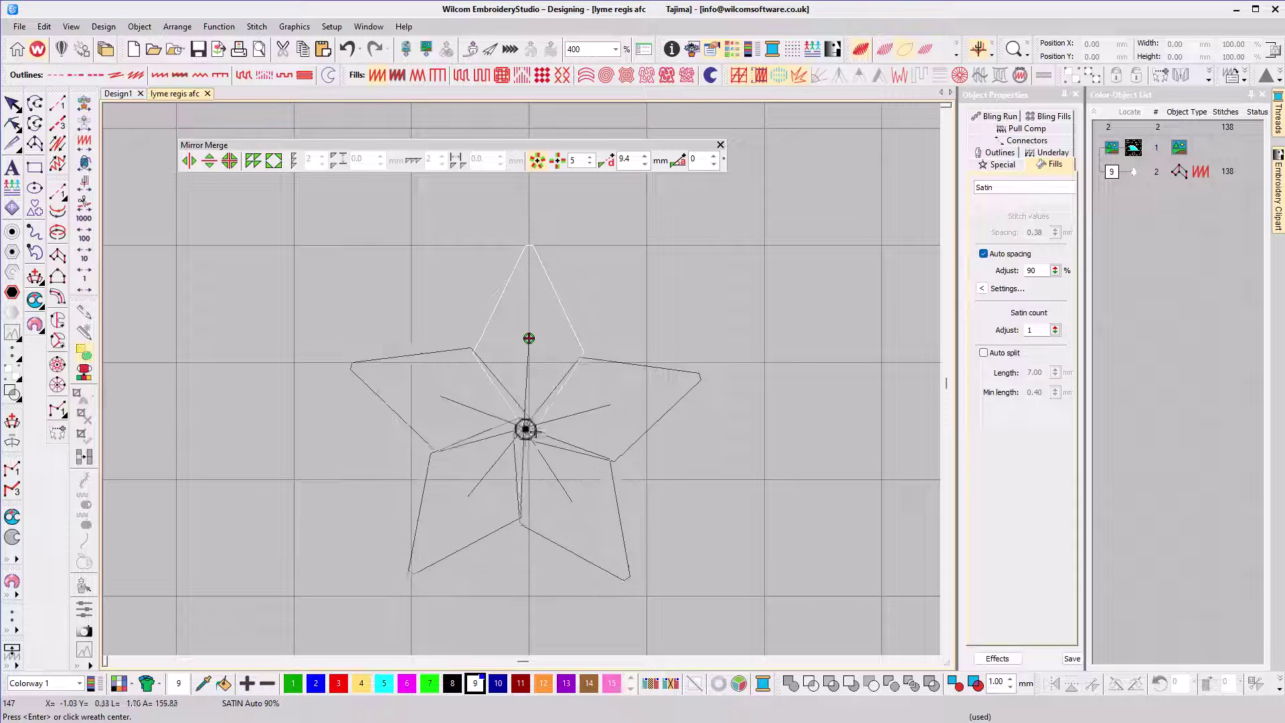
left_click(532, 428)
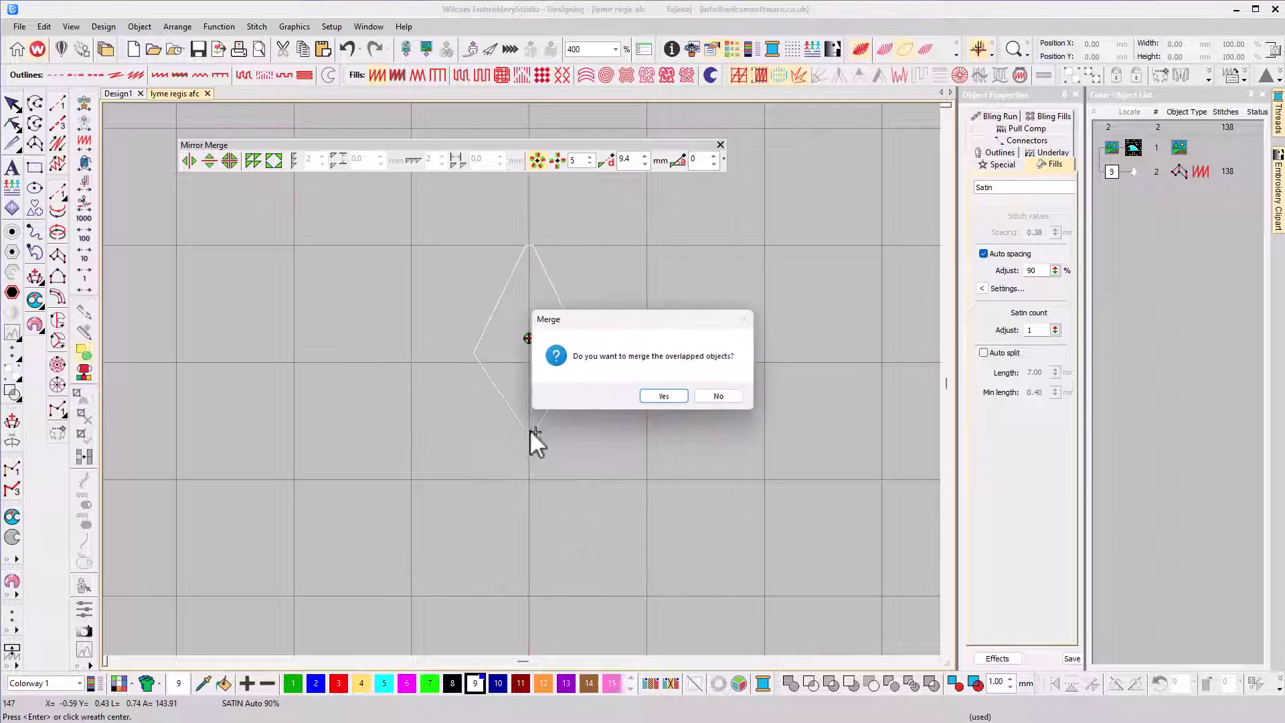
left_click(711, 398)
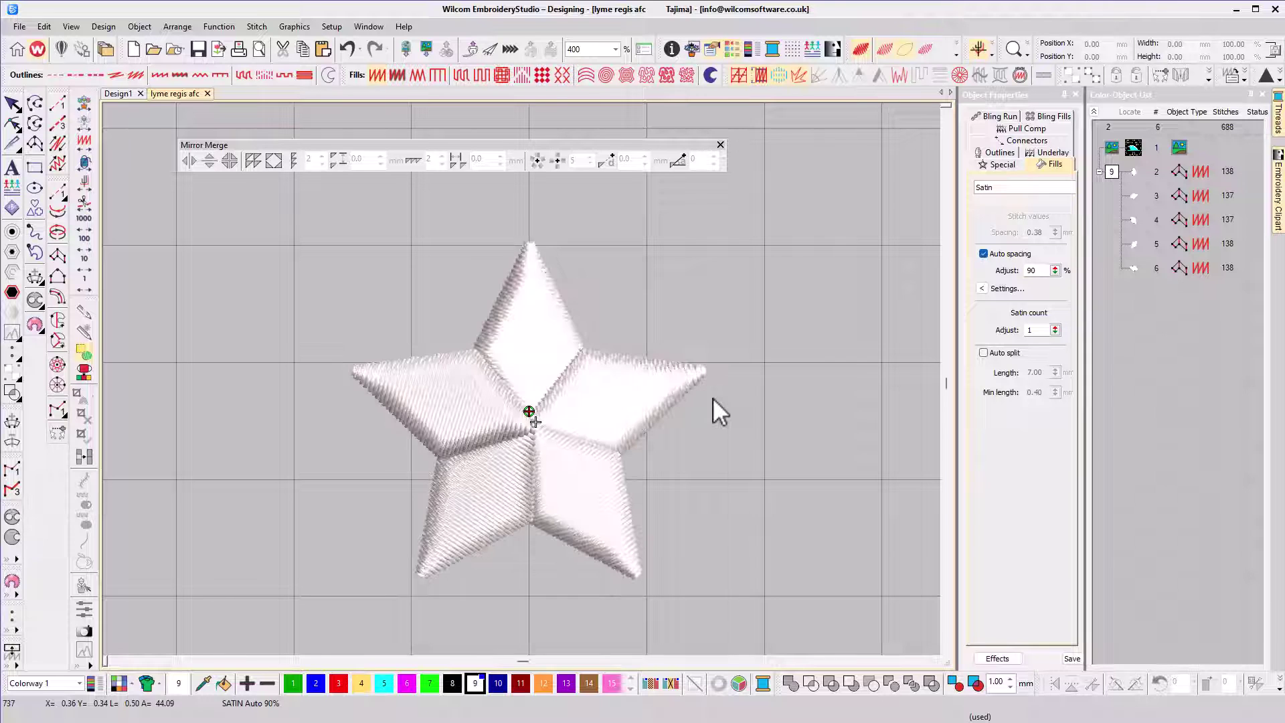
key("shift+z")
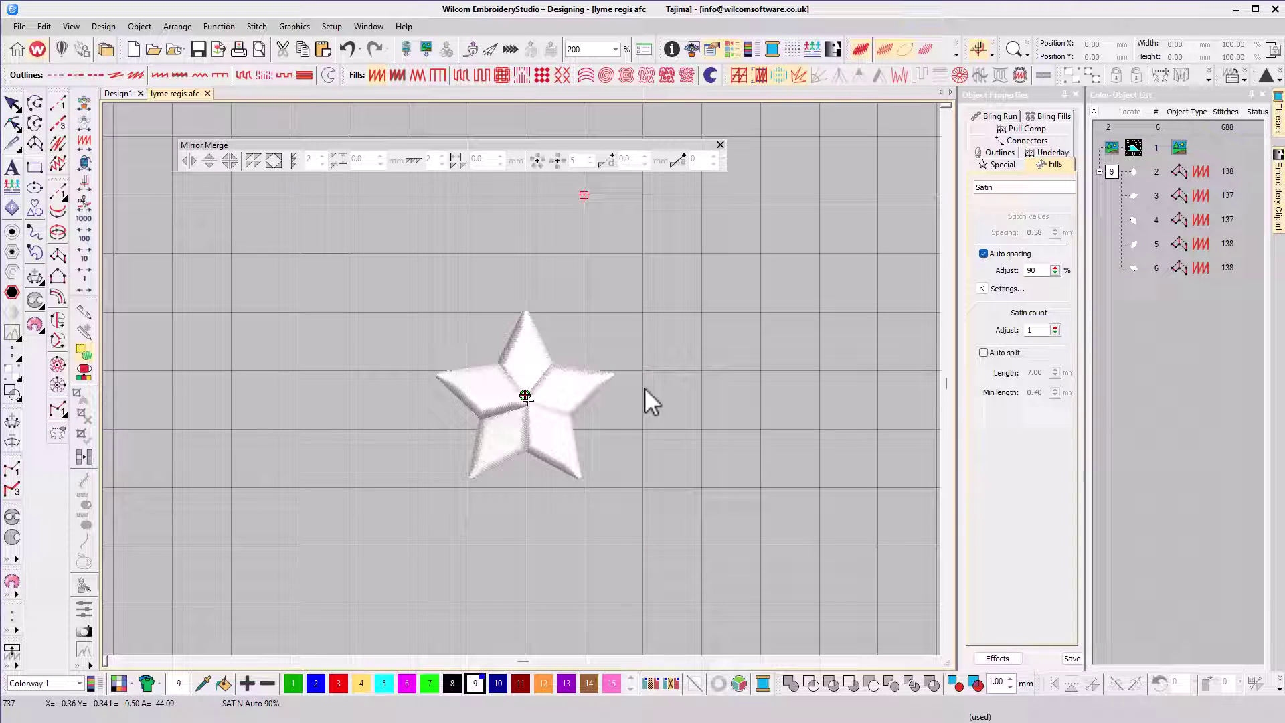
Select all five star parts and mirror them four ways about a point to the right
left_click(11, 107)
left_click_drag(281, 253, 694, 530)
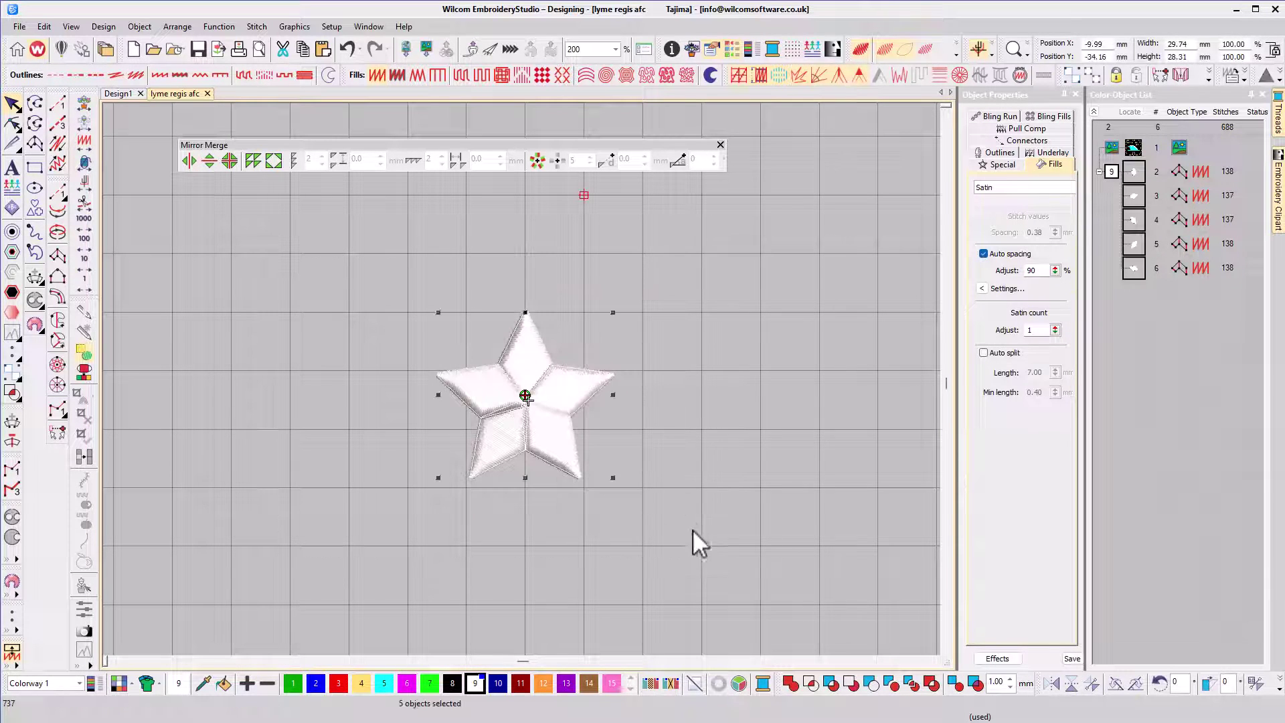
left_click(252, 162)
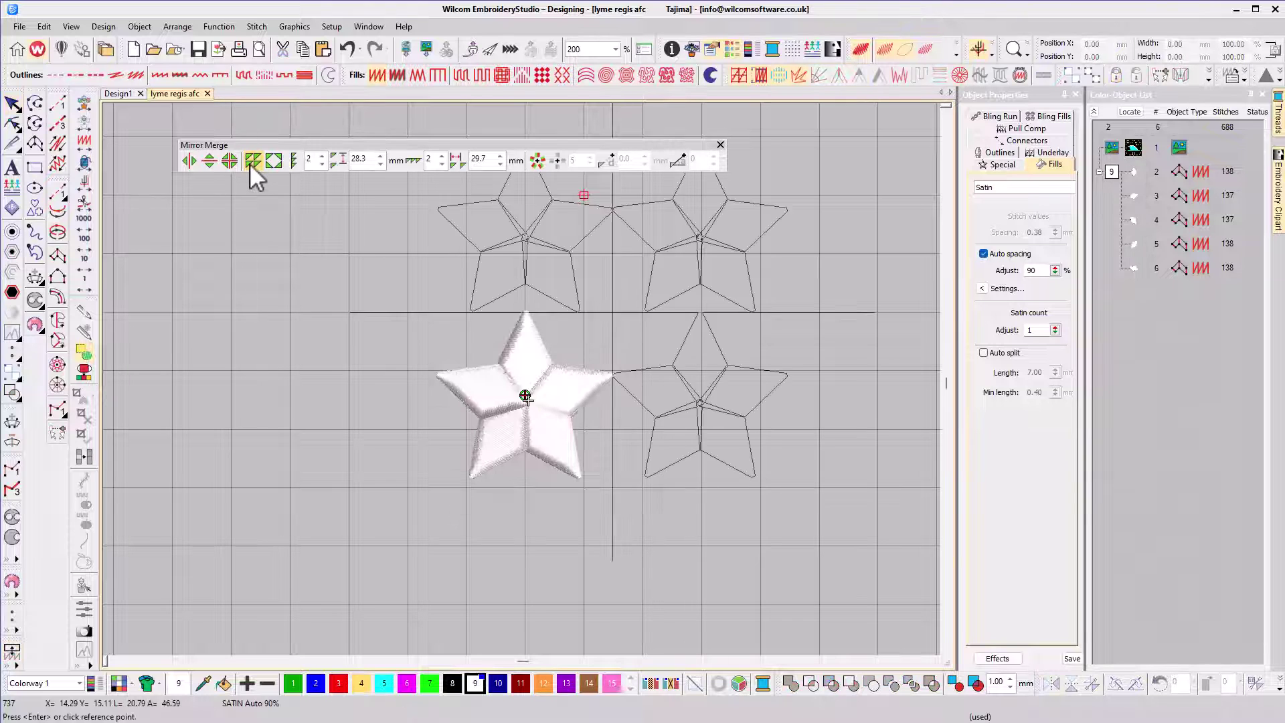
left_click(624, 307)
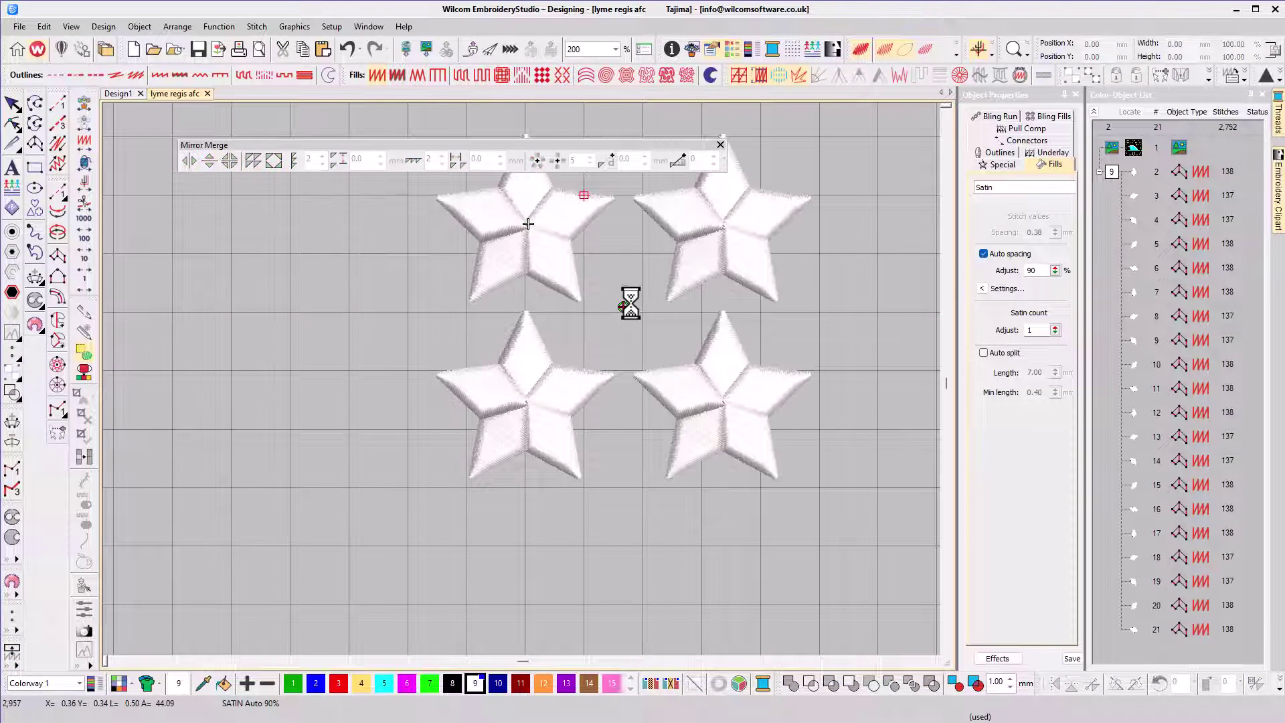
scroll(632, 303, "up", 1)
Clear the selection and marquee-select the top-left star
left_click(12, 104)
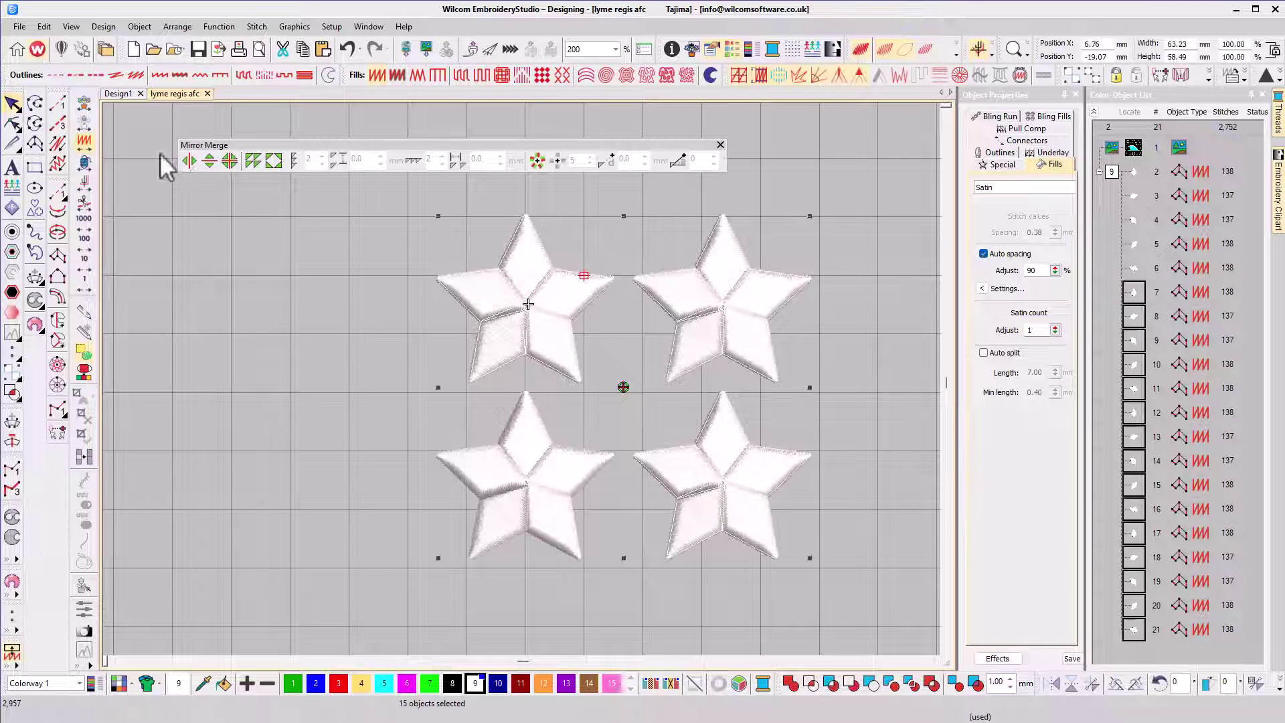
left_click(356, 211)
left_click_drag(358, 207, 623, 396)
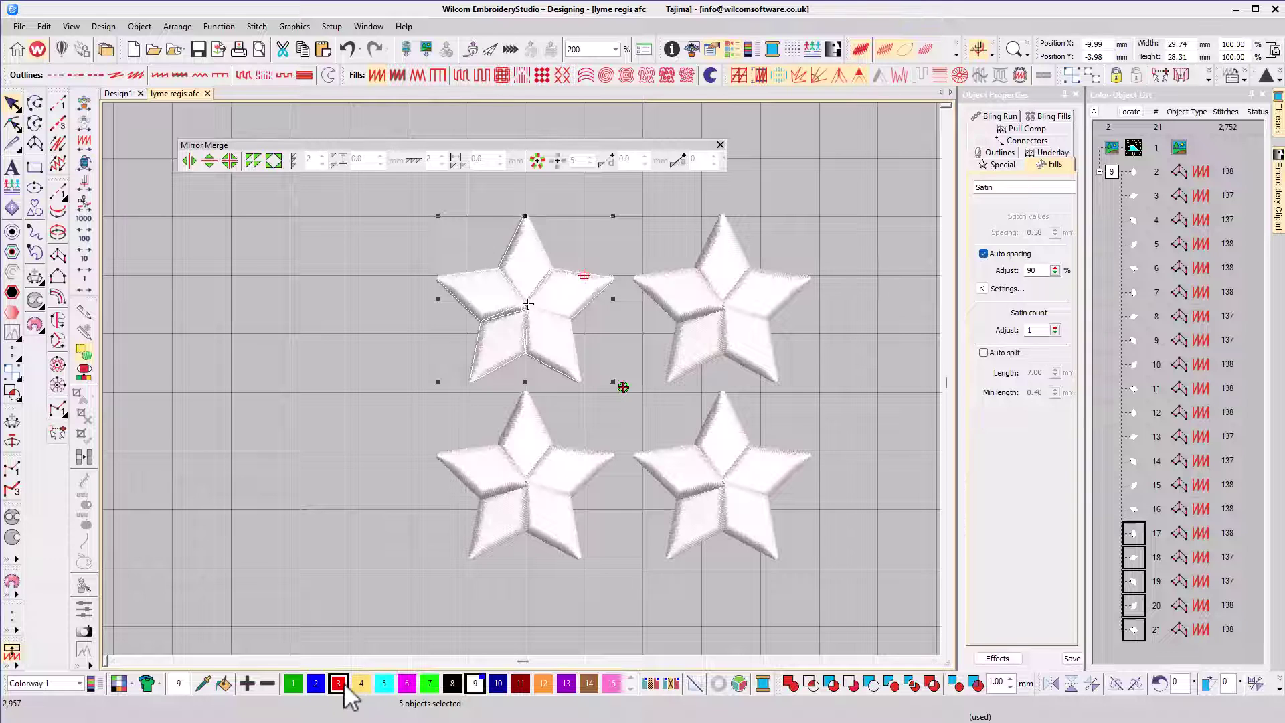
Colour the top-left star red (colour 3) and the top-right star blue (colour 2)
left_click(338, 683)
left_click(858, 255)
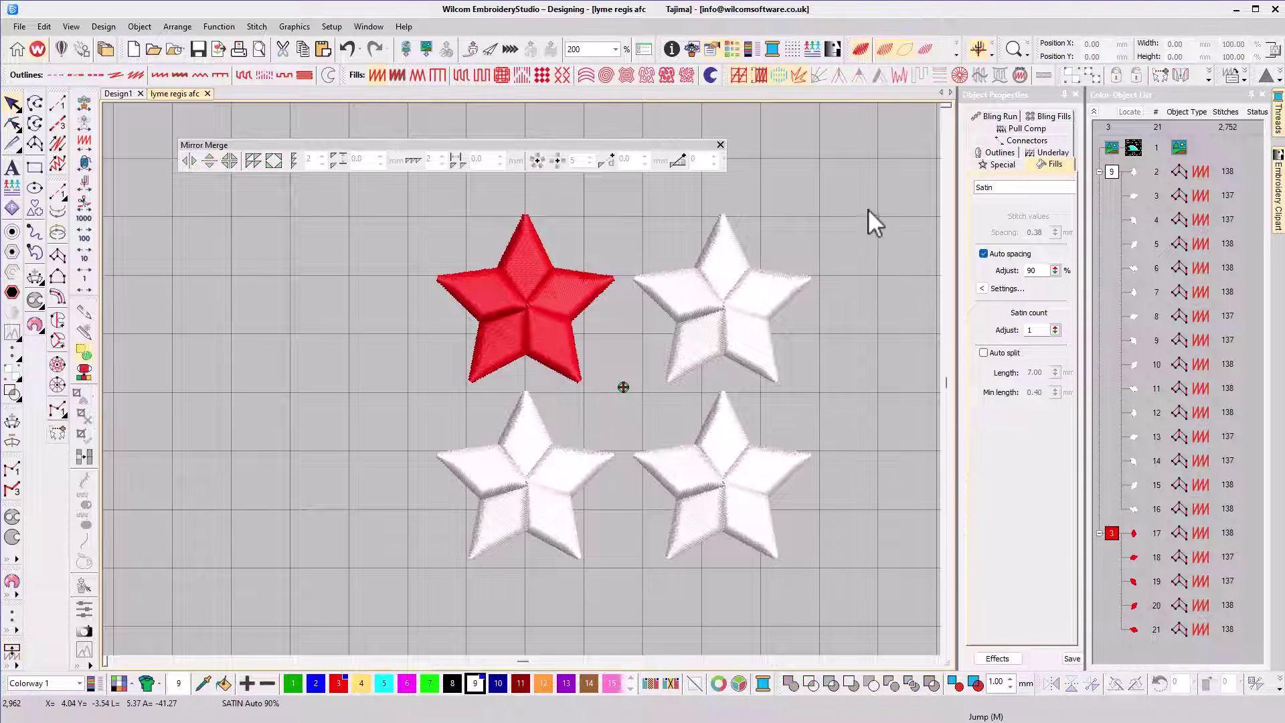
left_click_drag(867, 209, 624, 392)
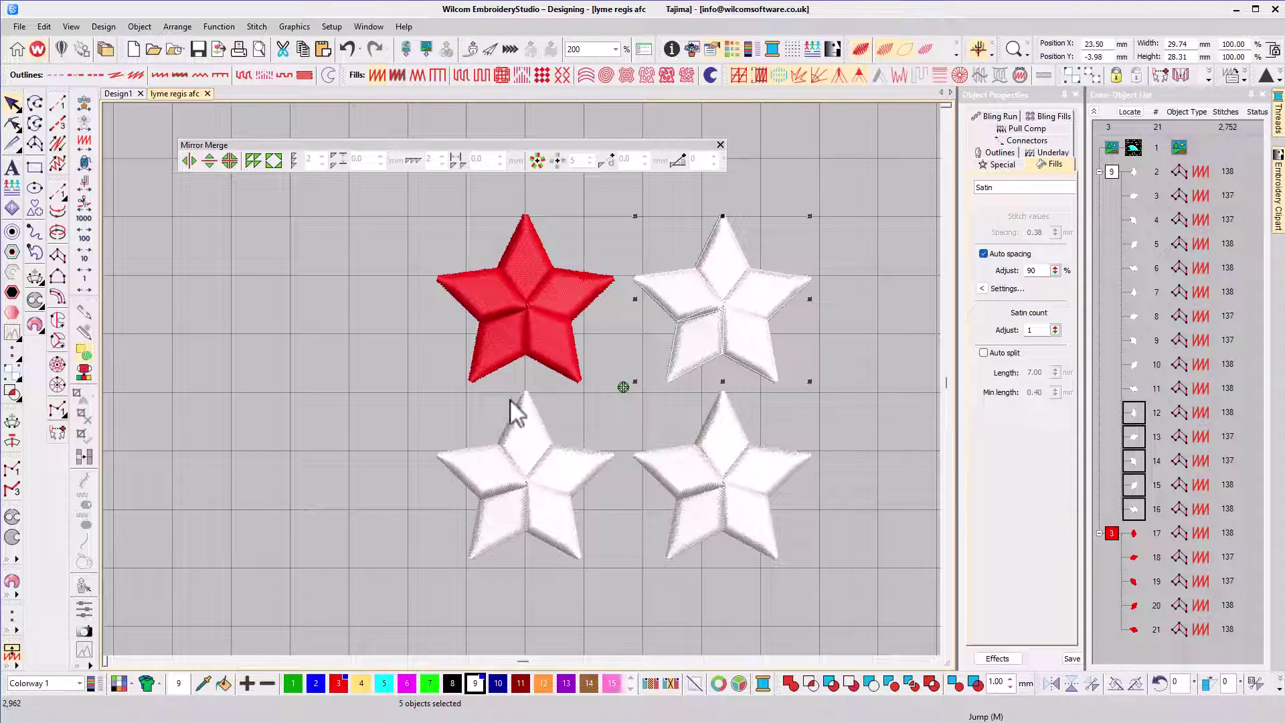
left_click(315, 682)
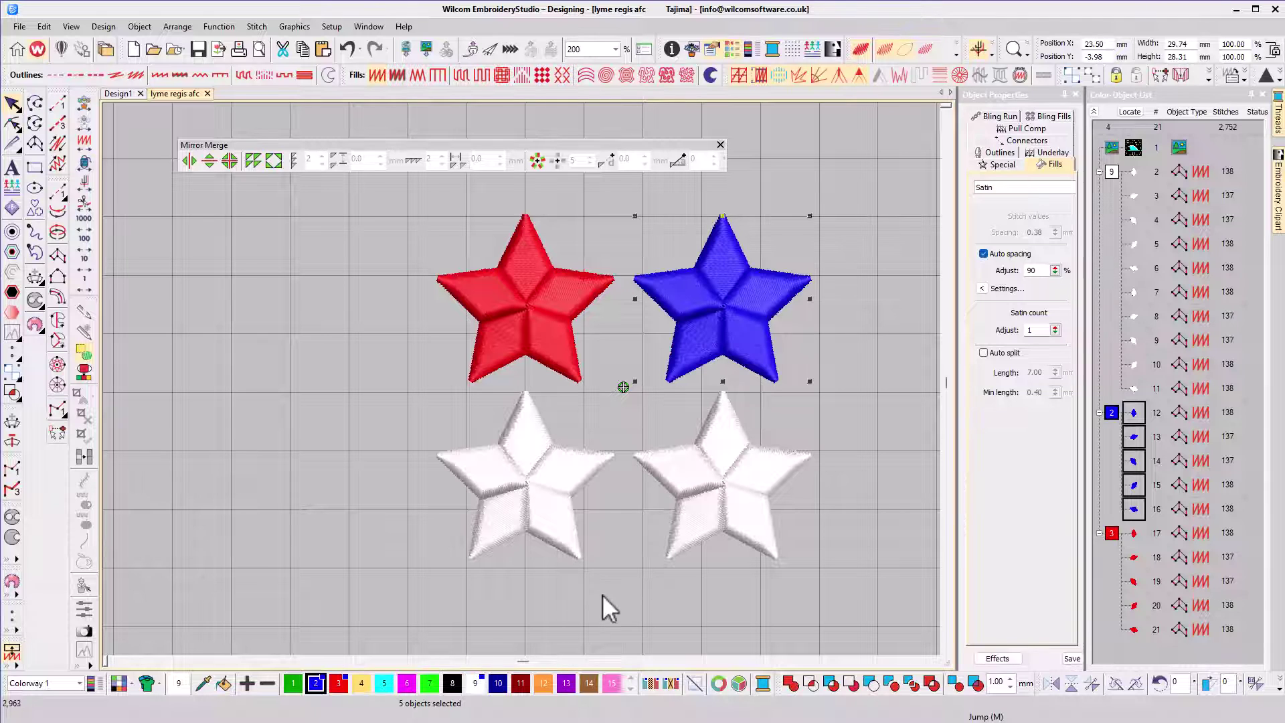
Delete the bottom-right star and select the three remaining stars
left_click_drag(603, 595, 863, 387)
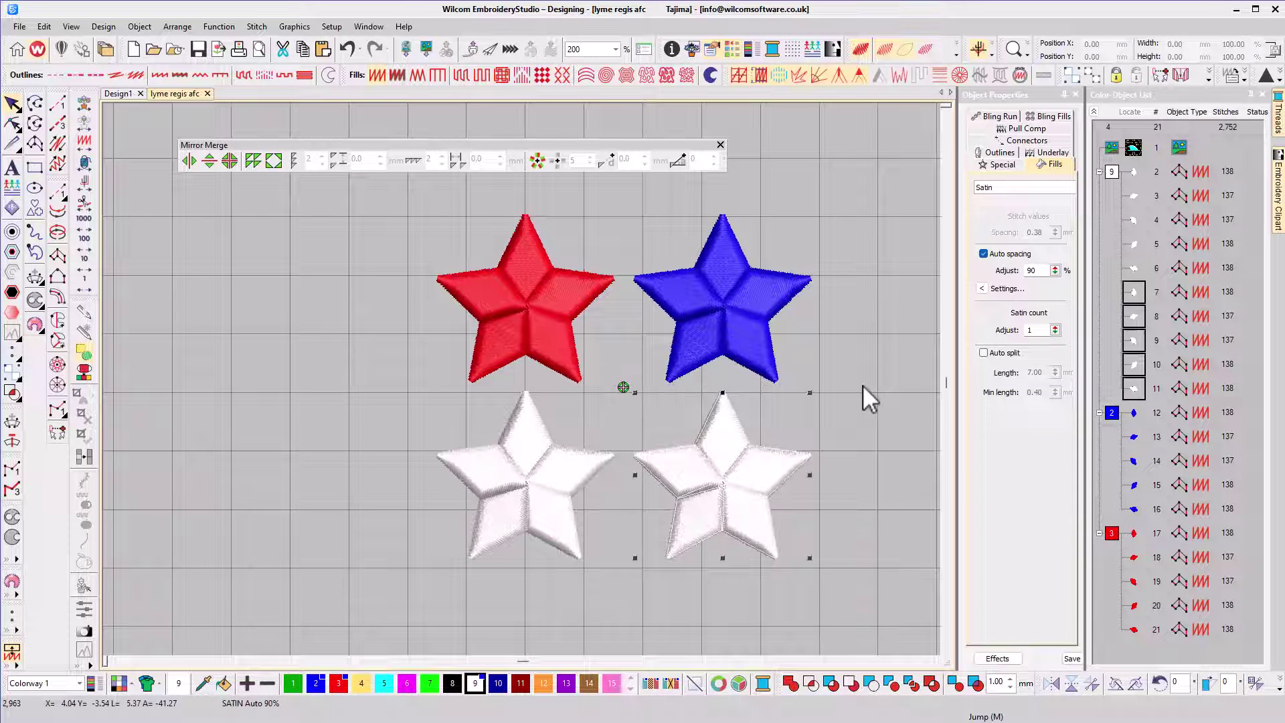
key("Delete")
key("shift+z")
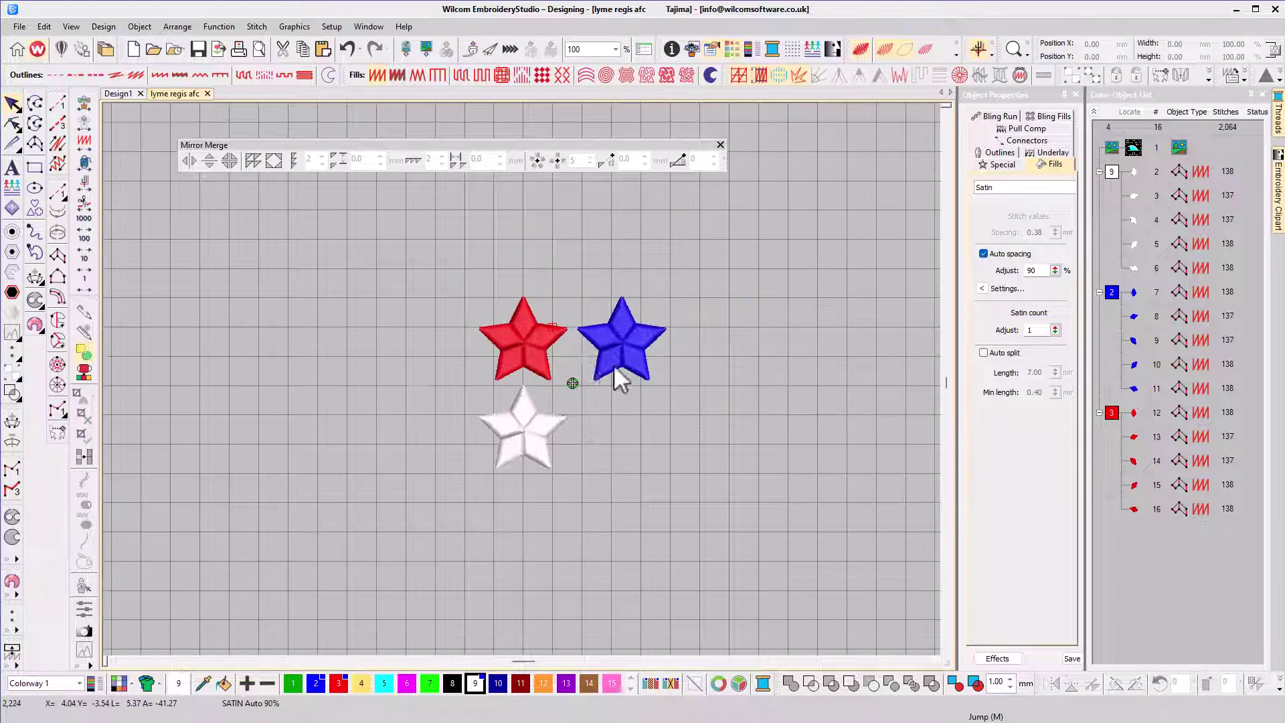
left_click_drag(461, 271, 668, 500)
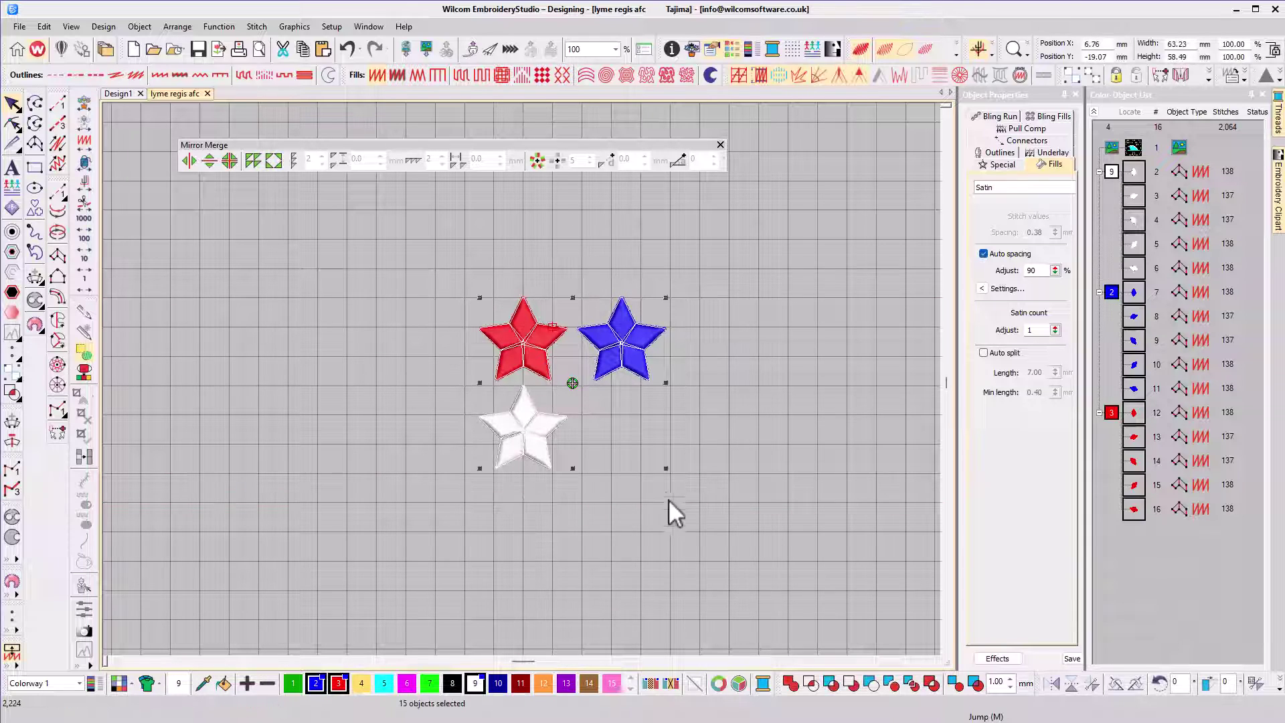
Mirror Merge the stars into a 15-star wreath, then wreath the whole ring again around a new centre
left_click(537, 161)
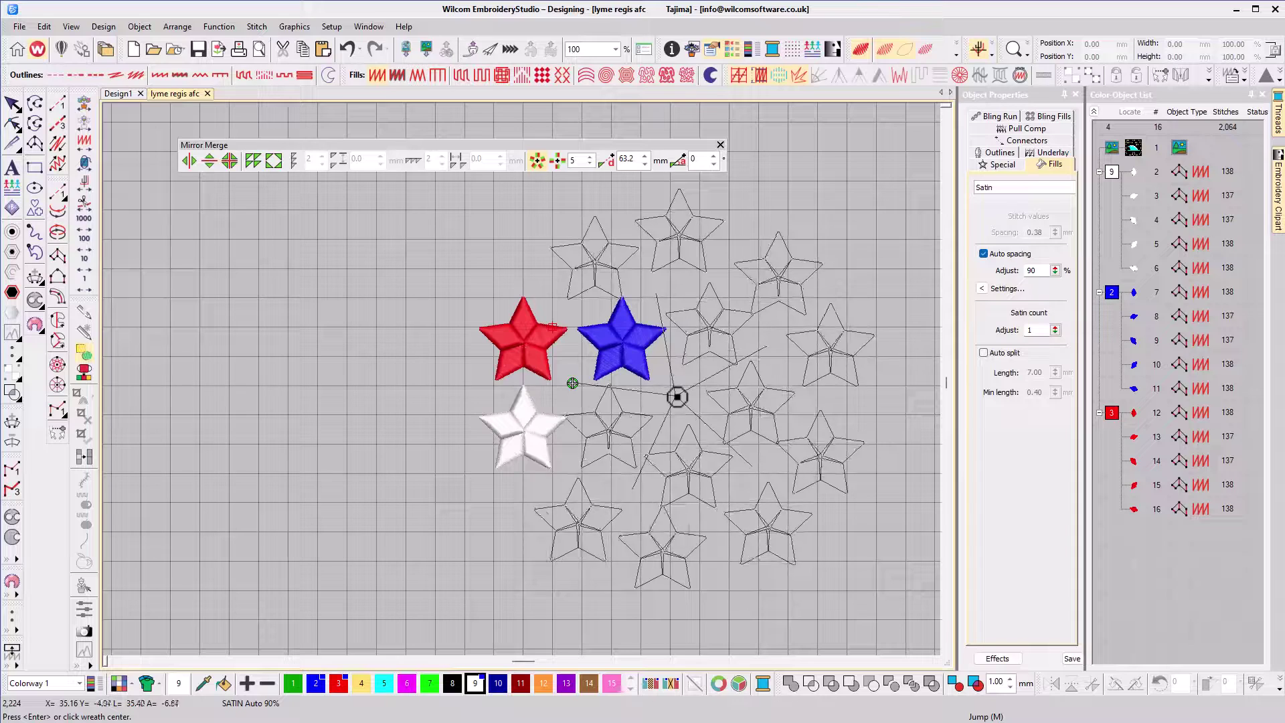
left_click(678, 400)
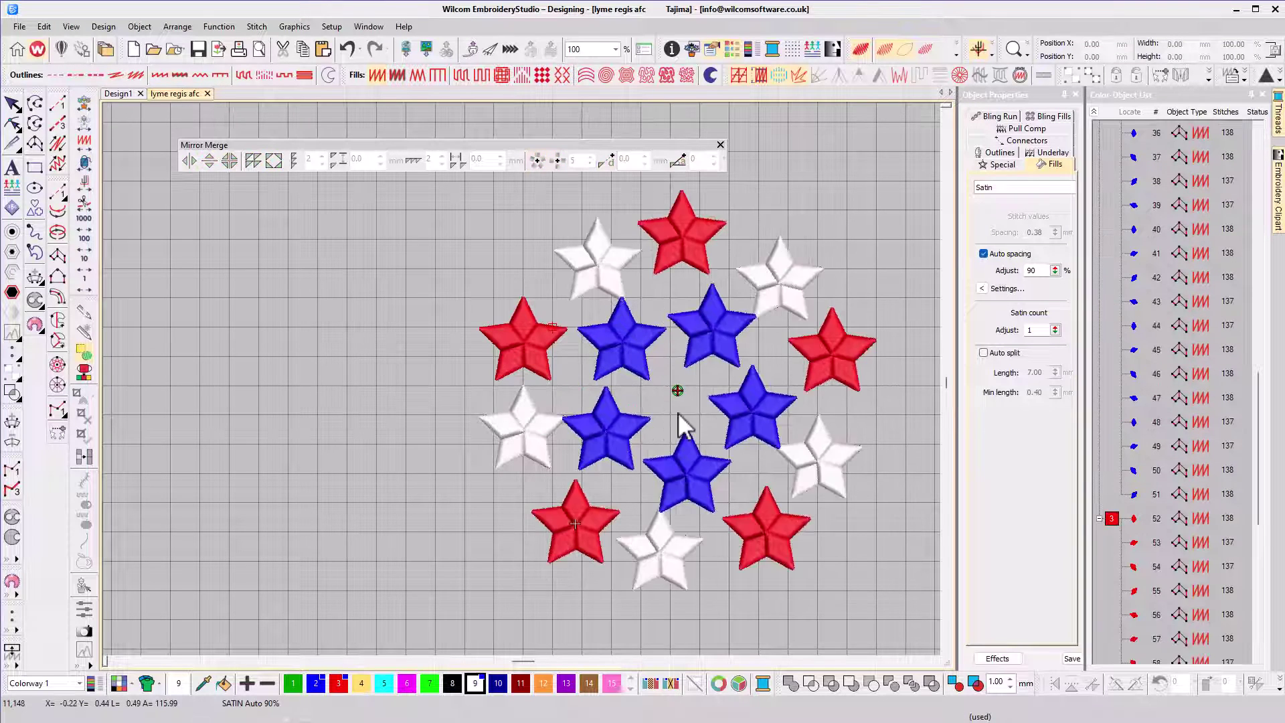
left_click_drag(471, 249, 729, 521)
left_click(538, 163)
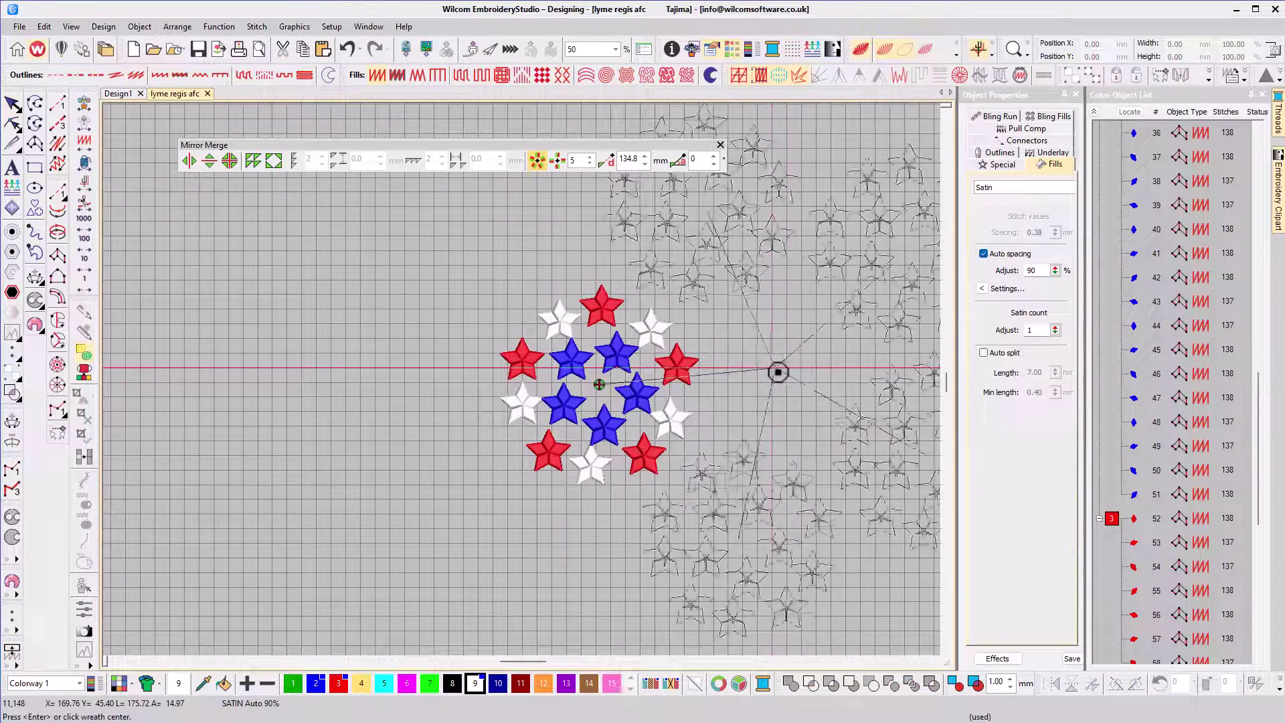
left_click(789, 372)
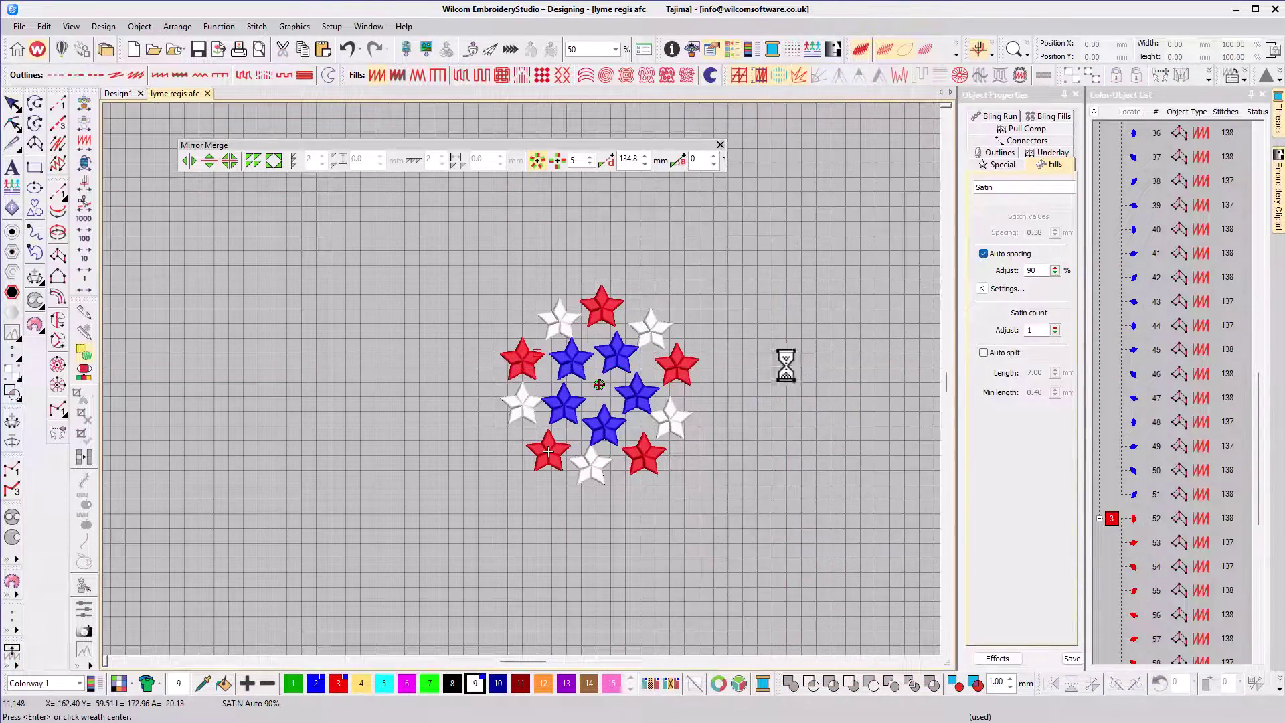